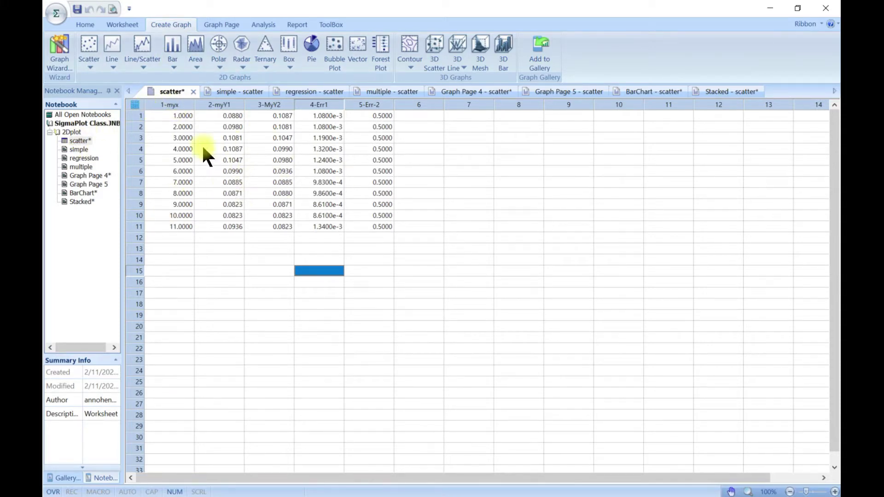
left_click(173, 69)
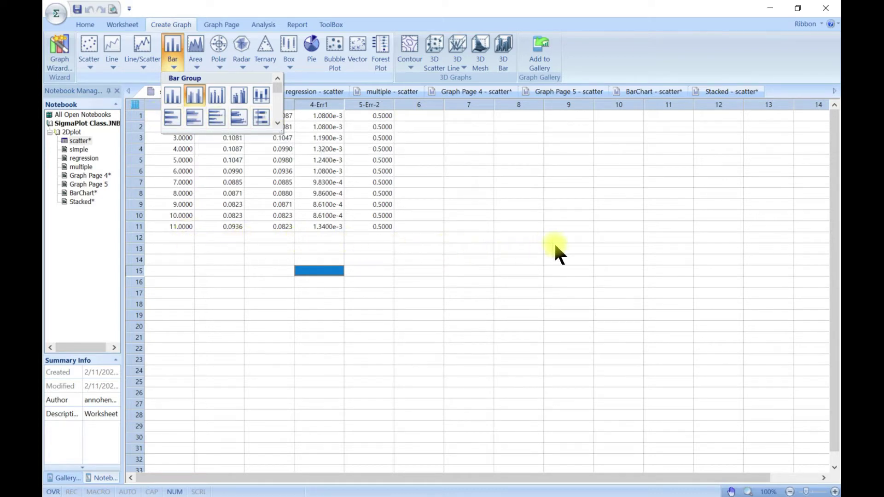
left_click(171, 95)
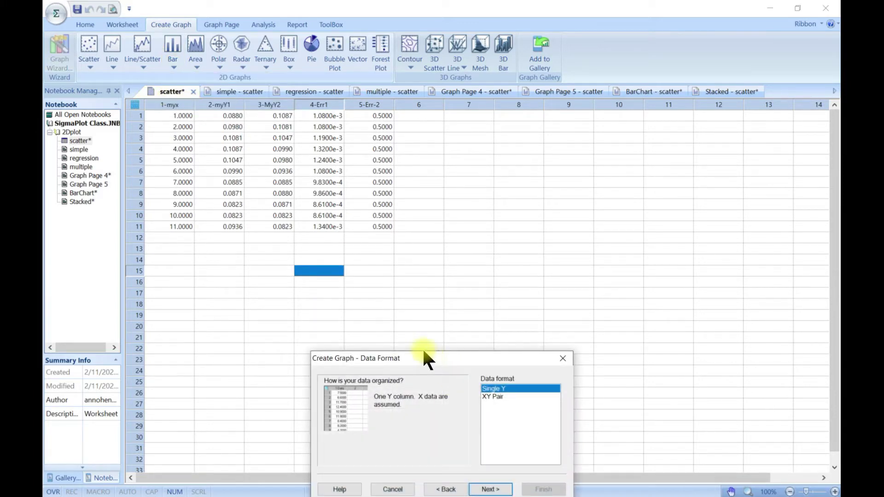
left_click_drag(416, 347, 256, 177)
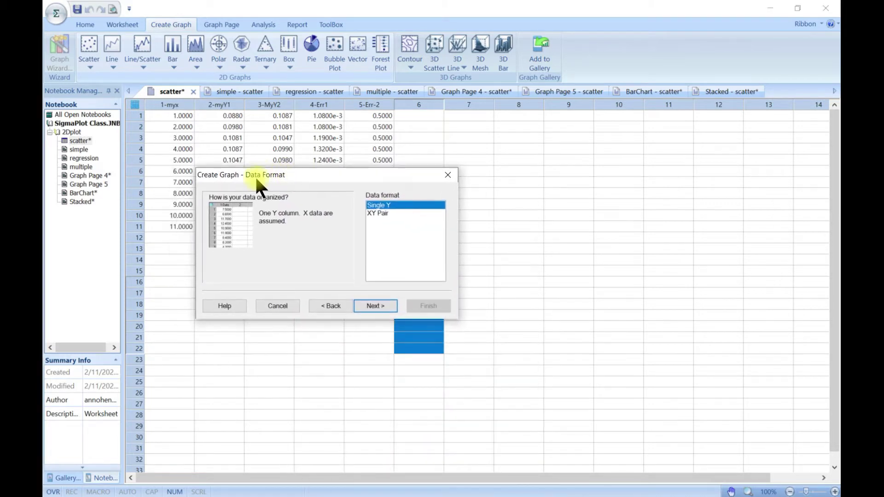
- Open the BarChart graph page from the notebook and dismiss the Create Graph wizard
left_click(83, 193)
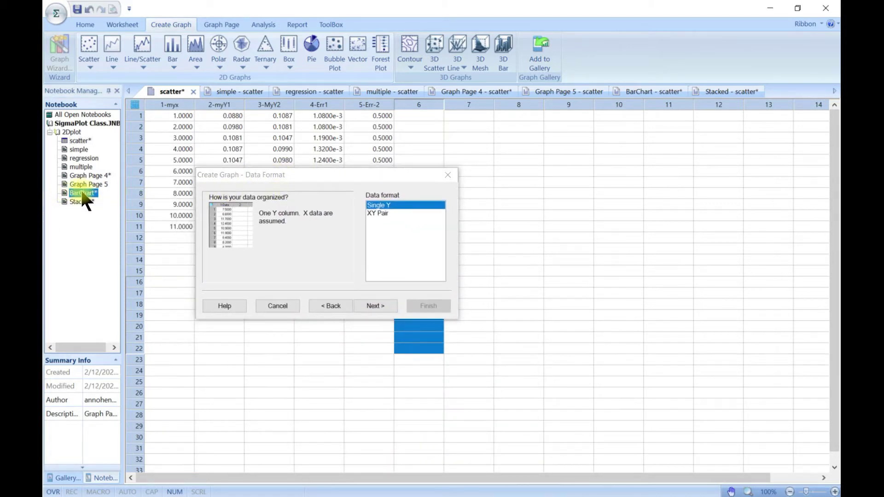
double_click(81, 192)
left_click(447, 175)
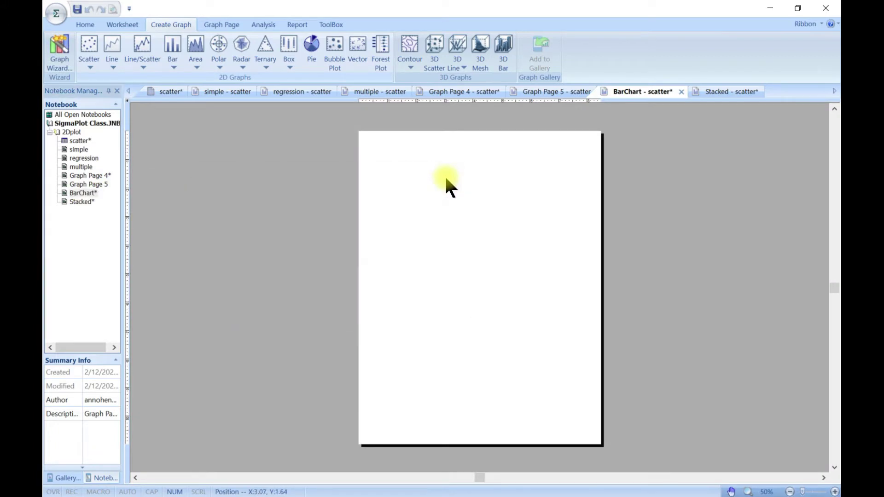
- Start a new graph on the BarChart page as a Vertical Bar Chart in Simple Bar style with XY Pair data
right_click(438, 212)
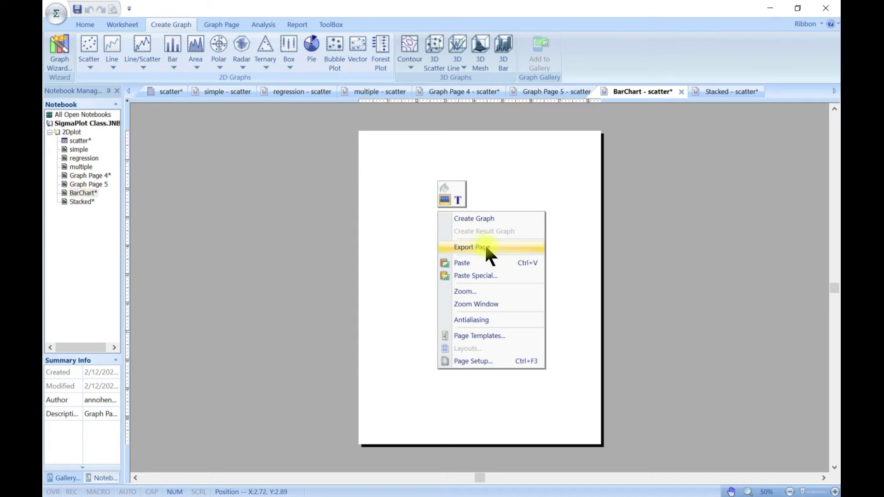
left_click(487, 219)
left_click_drag(431, 358, 350, 166)
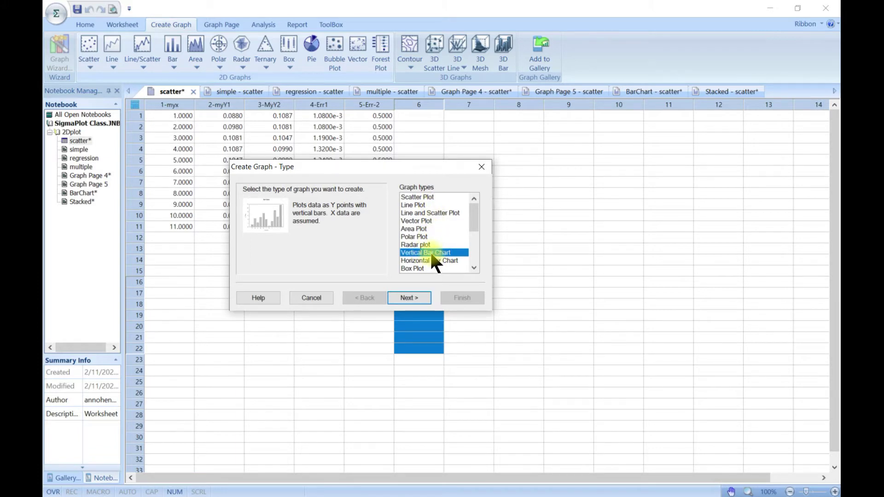
left_click(419, 300)
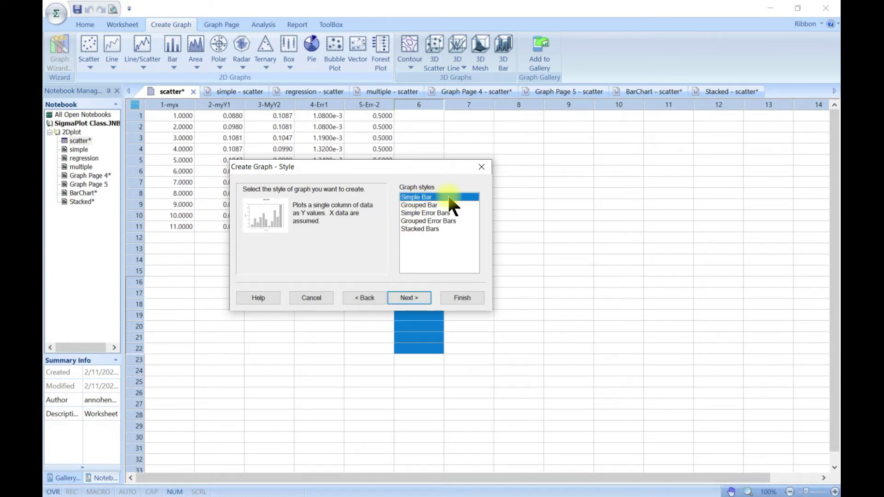
left_click(424, 299)
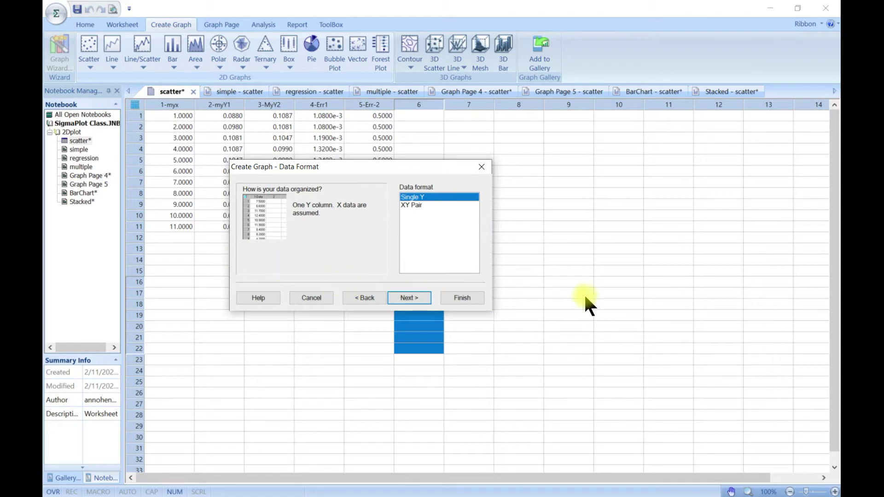
left_click(412, 205)
left_click(420, 297)
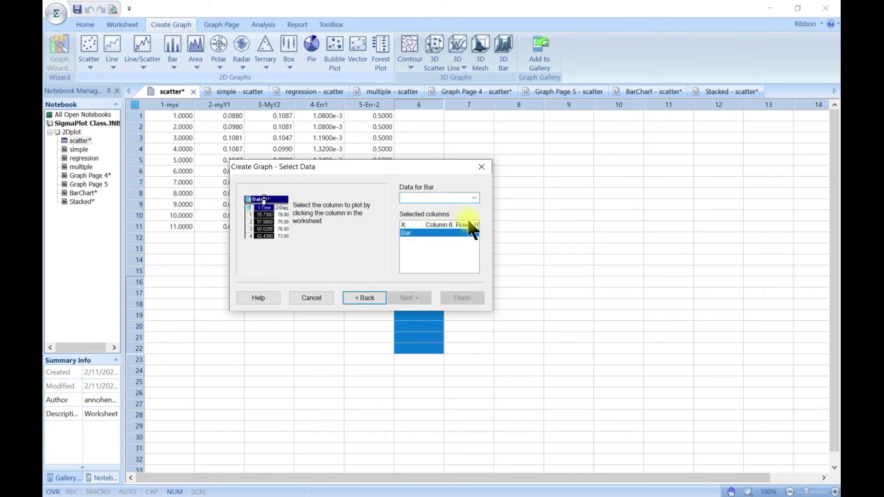
- Assign 1-myx to X and 2-myY1 to Bar, and finish creating the bar chart
left_click(439, 224)
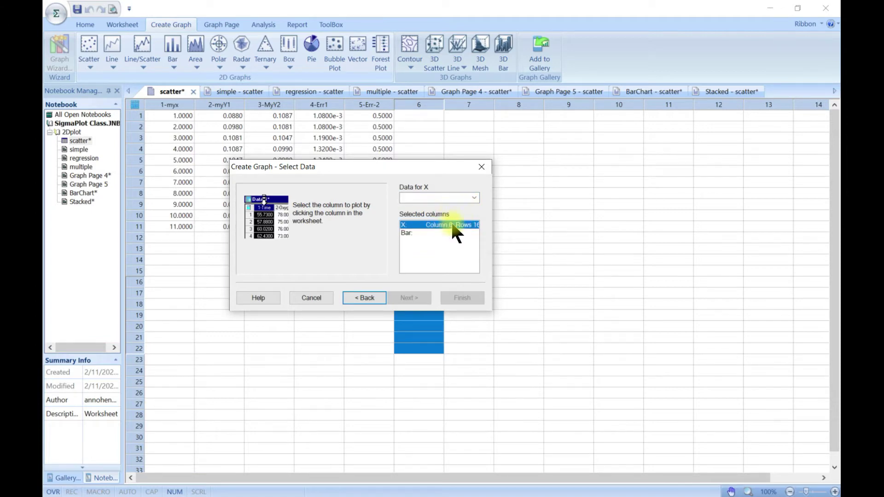
left_click(474, 197)
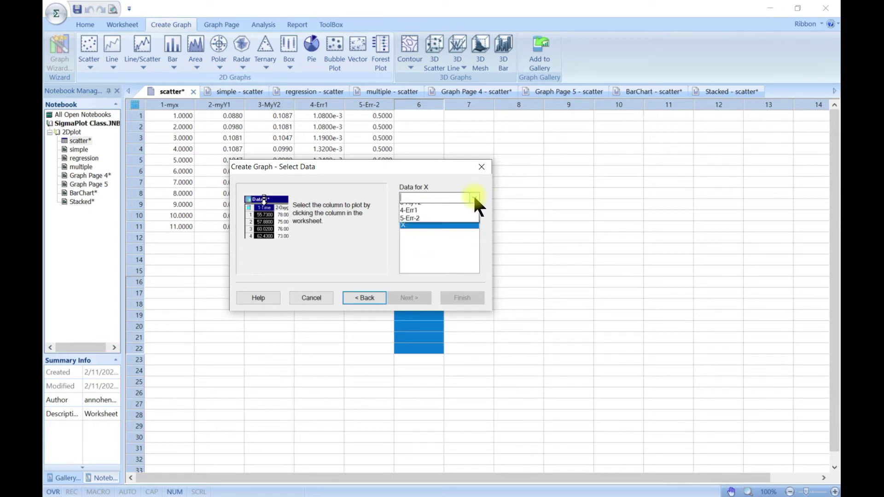
left_click(433, 208)
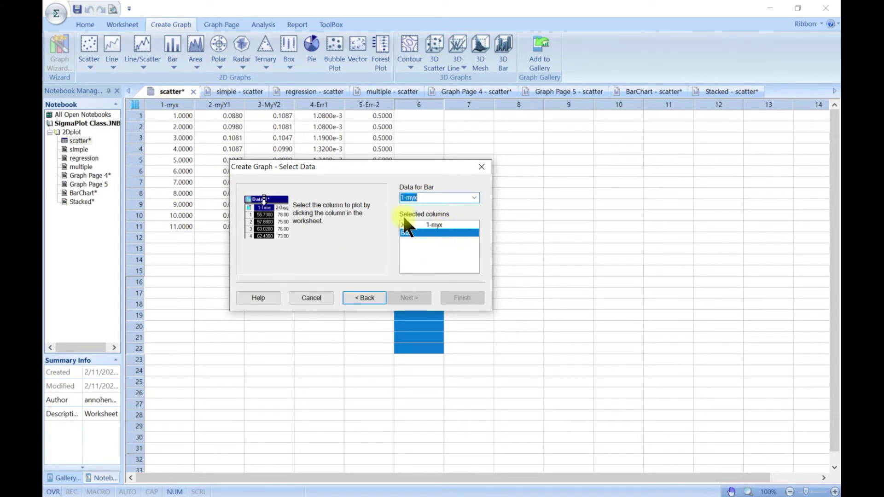
left_click(473, 197)
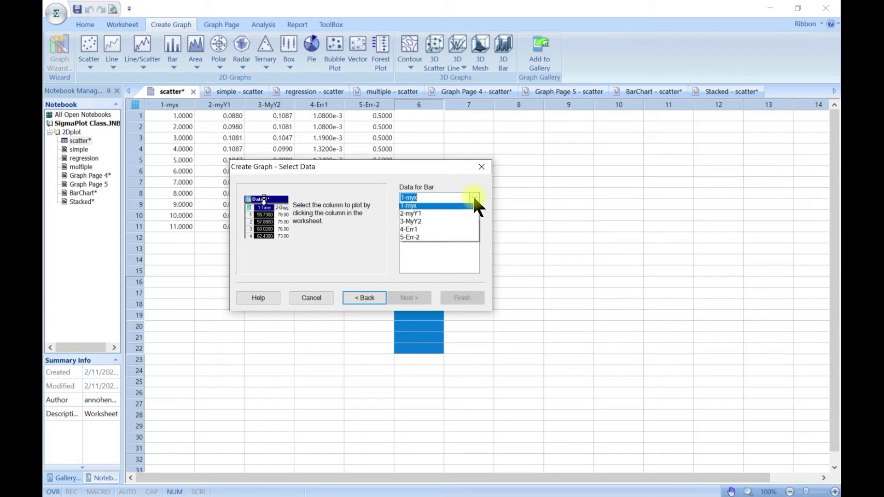
left_click(449, 216)
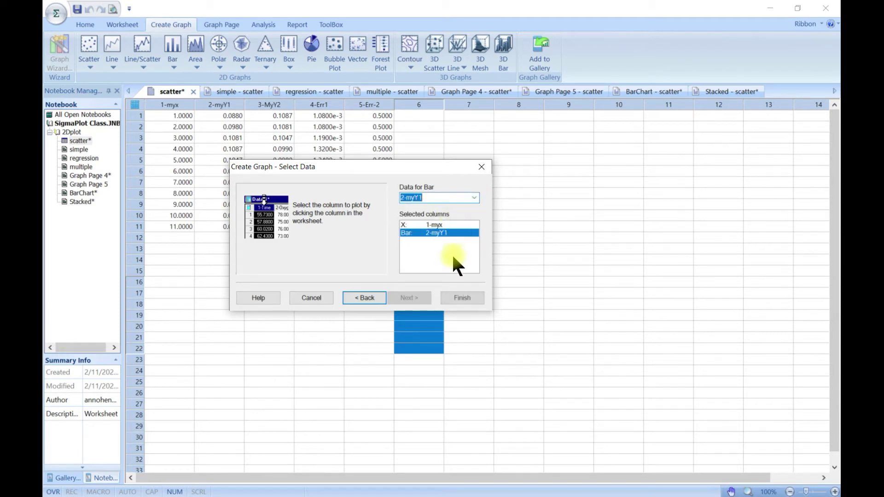
left_click(463, 297)
mouse_move(444, 285)
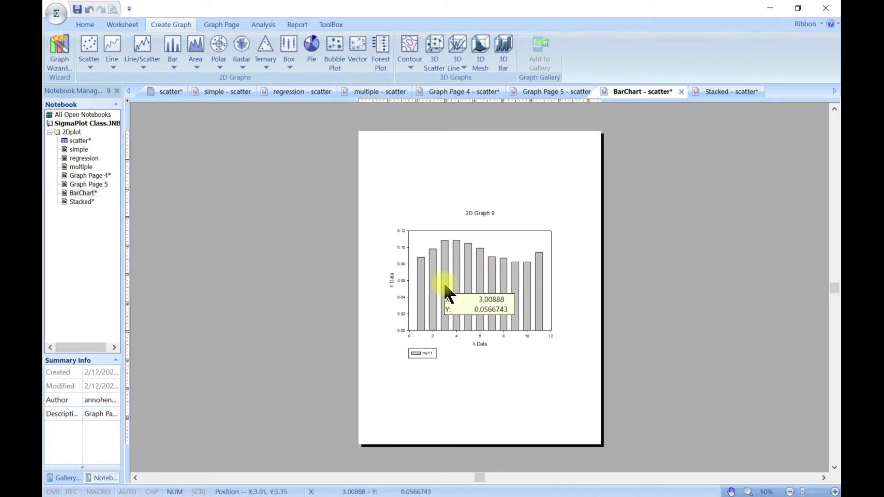
scroll(447, 283, "up", 2)
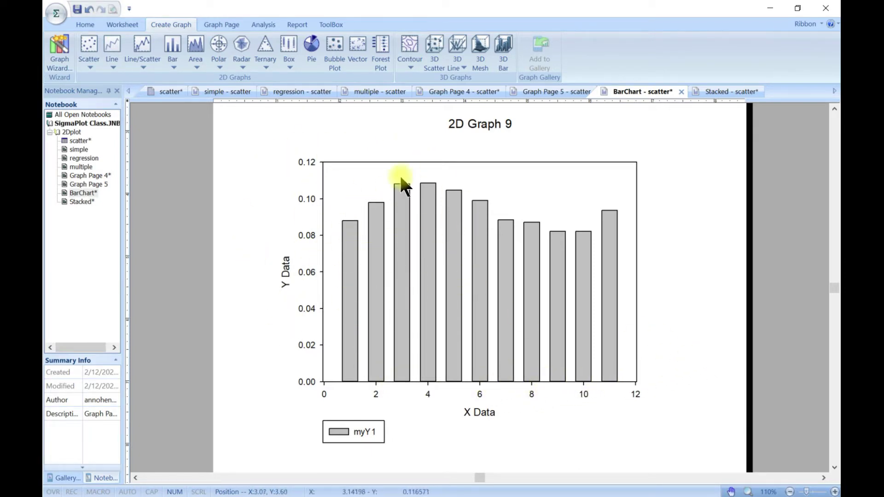
mouse_move(407, 234)
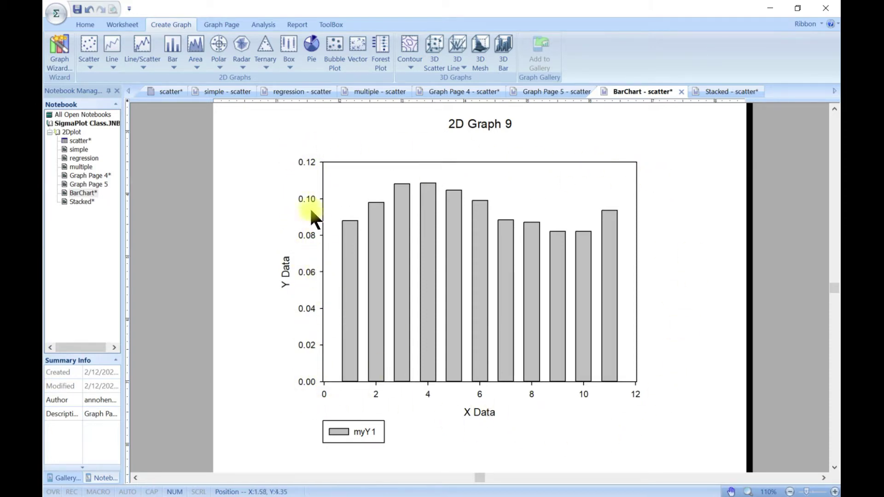
left_click(348, 262)
left_click(348, 265)
right_click(348, 266)
left_click(374, 282)
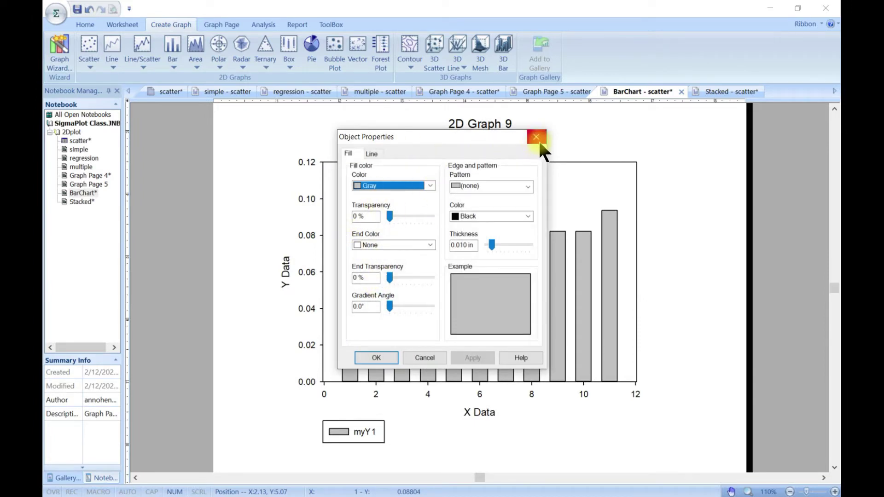
left_click(536, 137)
- In the bar chart's graph properties, set the bars' fill color to Cyan and their pattern and edge color to Red
double_click(493, 184)
left_click_drag(211, 82, 231, 88)
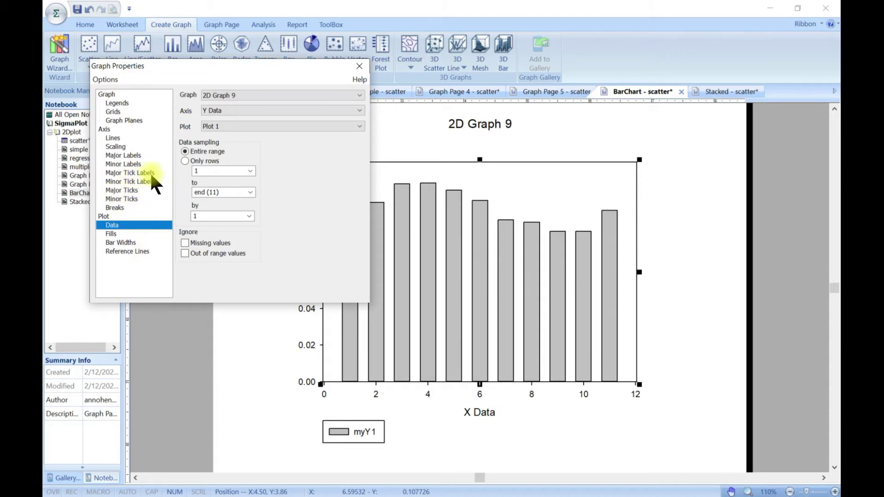
left_click(115, 233)
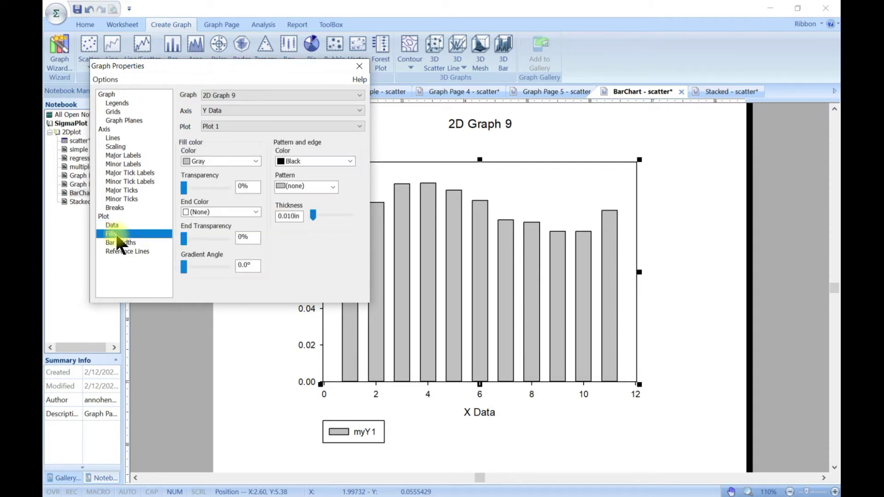
left_click(256, 161)
left_click(231, 185)
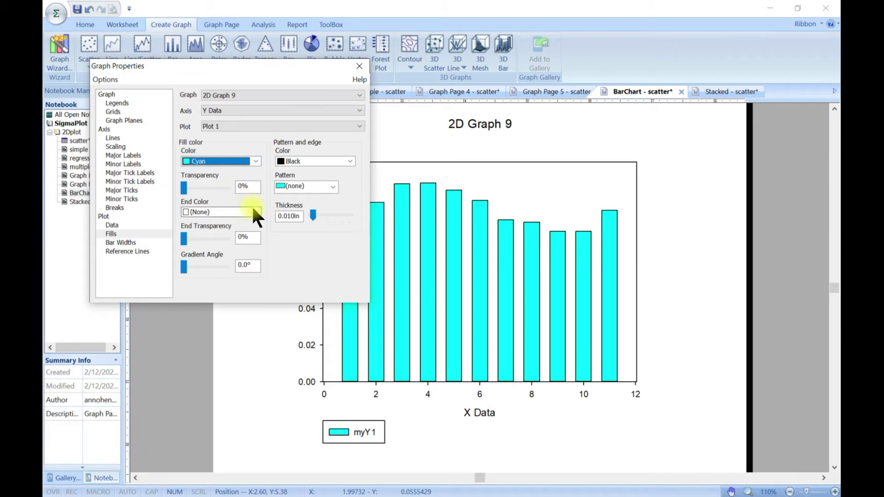
left_click(348, 161)
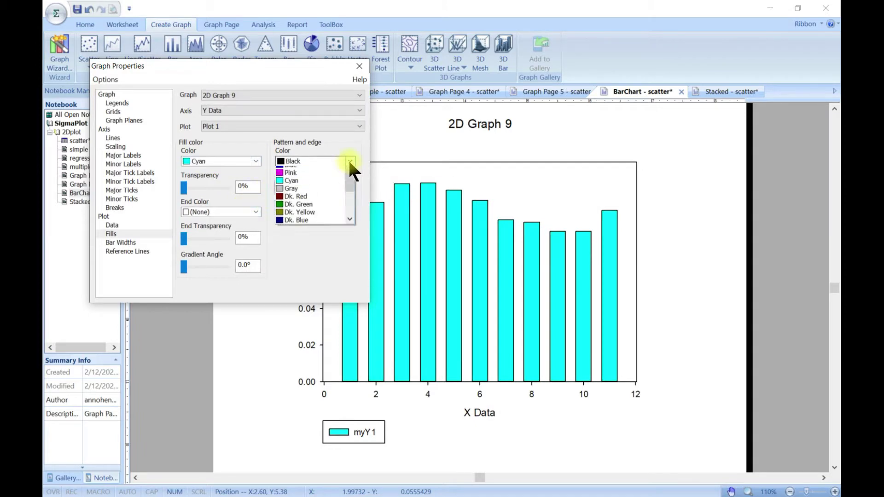
left_click(333, 184)
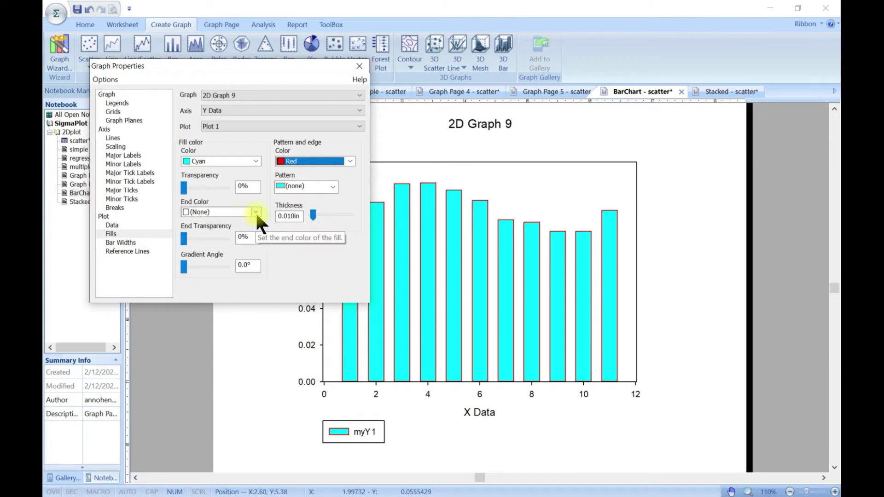
- Set the fill's end transparency to 13% and gradient angle to 127.9°, and apply the Medium pattern to the bars
left_click_drag(184, 236, 189, 236)
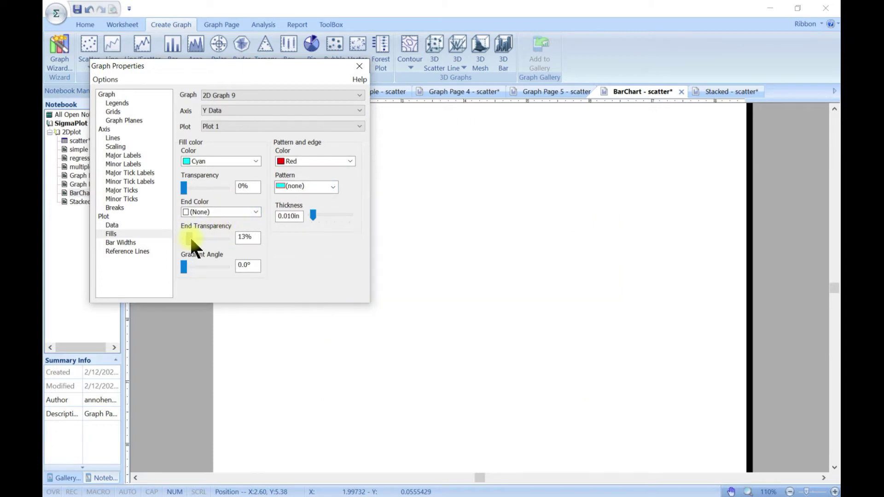
left_click_drag(189, 267, 198, 265)
left_click(329, 187)
left_click(313, 215)
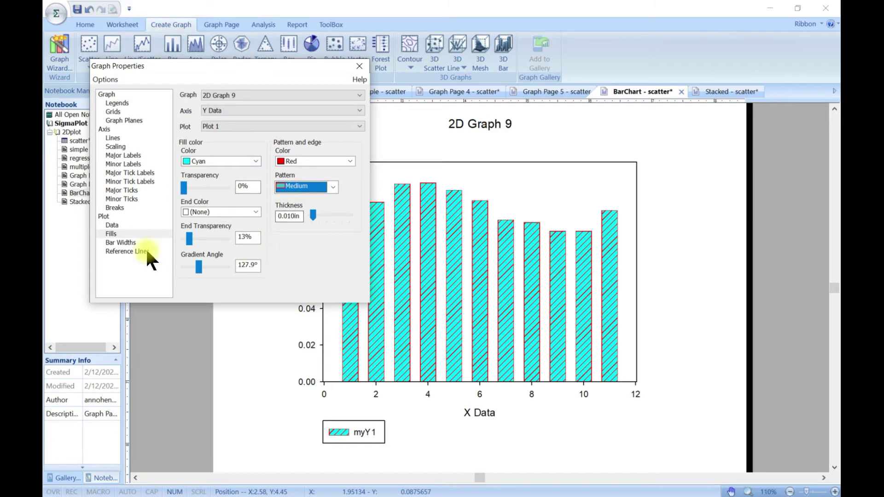
- Review the bar width options, set the bar alignment to Right, and close the graph properties
left_click(128, 241)
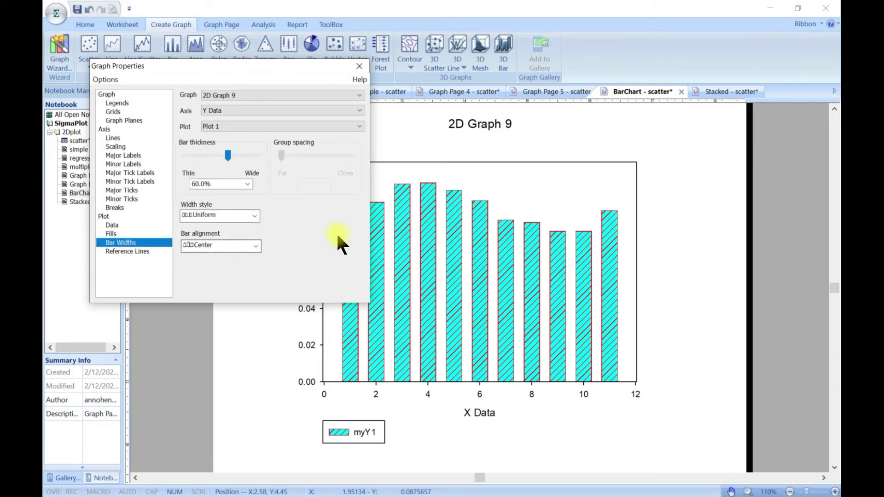
left_click(248, 184)
left_click(248, 183)
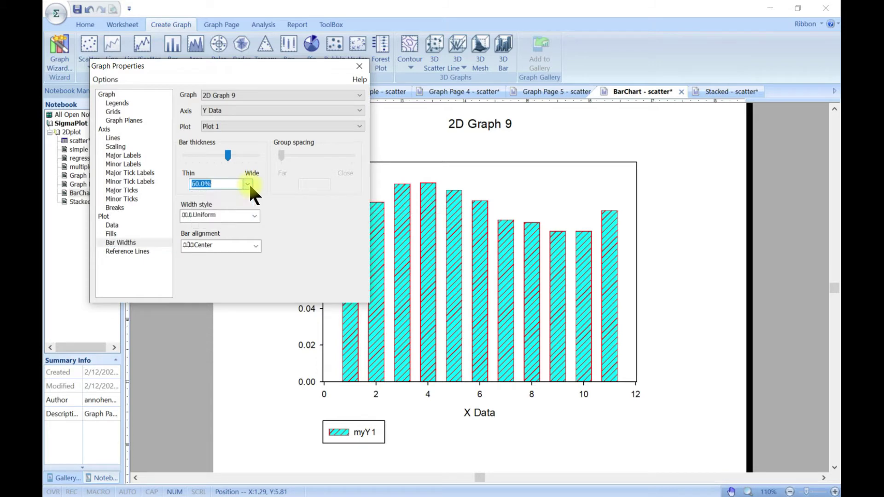
left_click(254, 216)
left_click(254, 215)
left_click(256, 245)
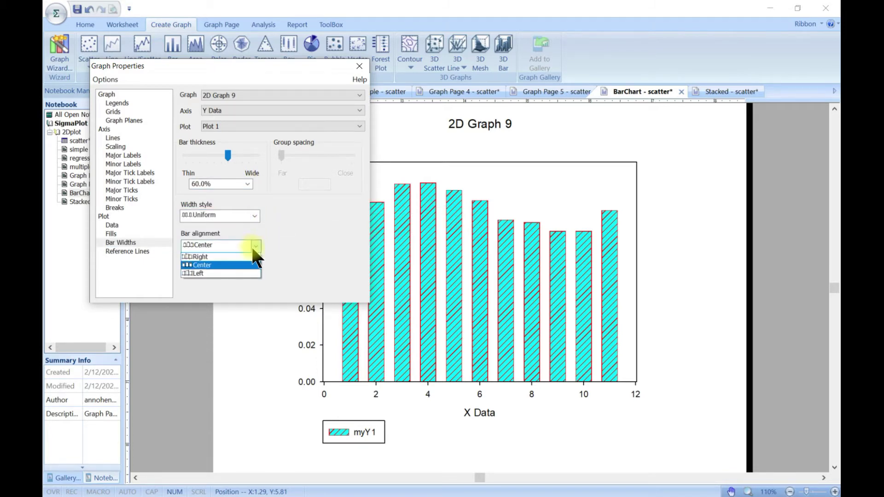
left_click(251, 256)
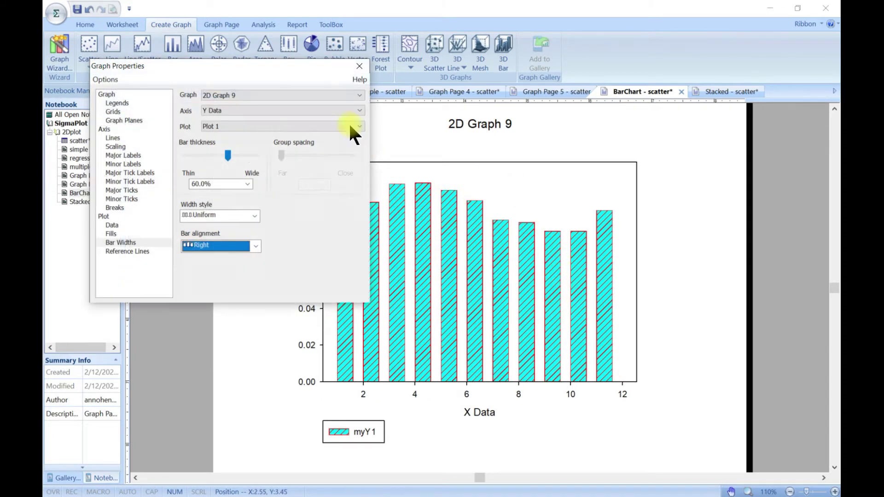
left_click(359, 66)
- Delete the simple bar chart from the BarChart page
left_click(474, 186)
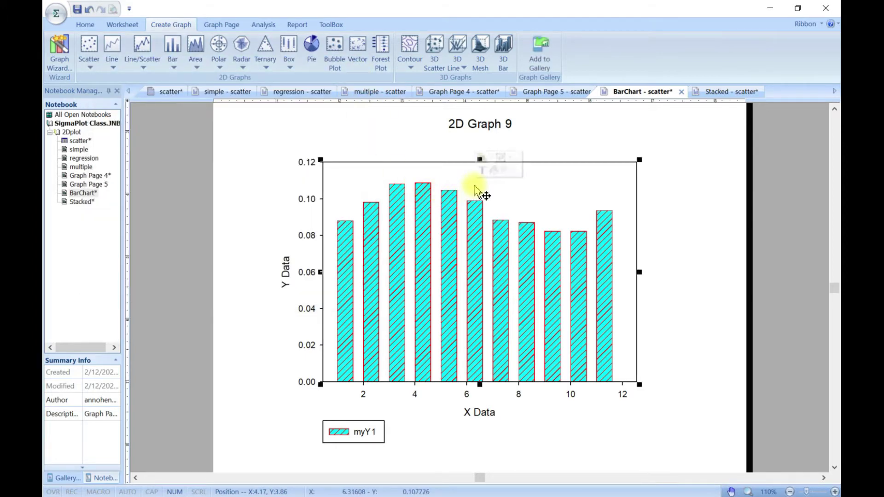
key("Delete")
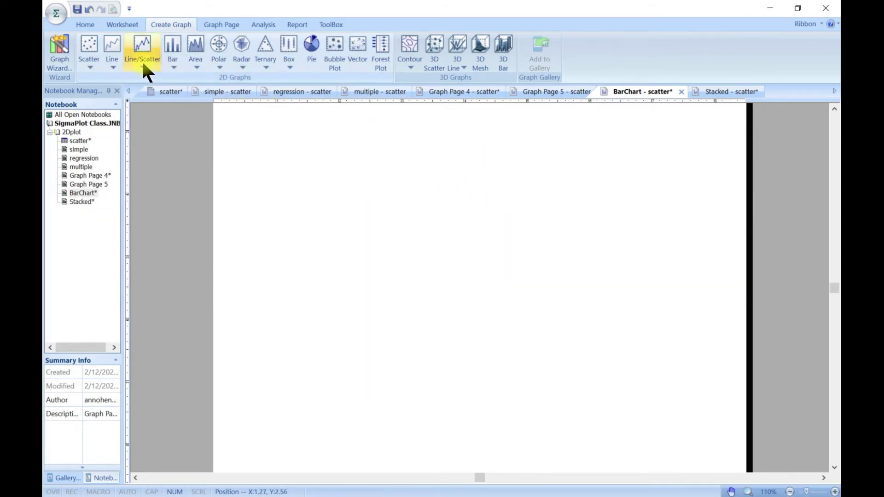
- Start a grouped vertical bar chart on the BarChart page using the X Many Y data format
left_click(174, 65)
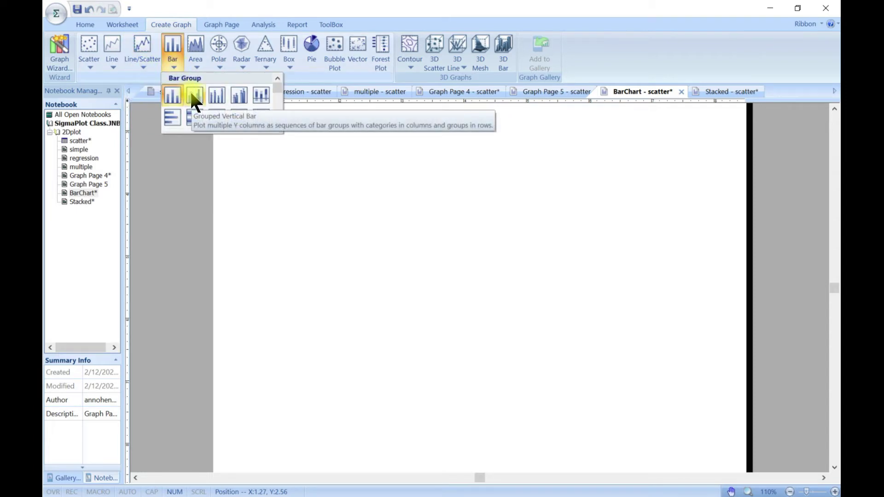
left_click(194, 96)
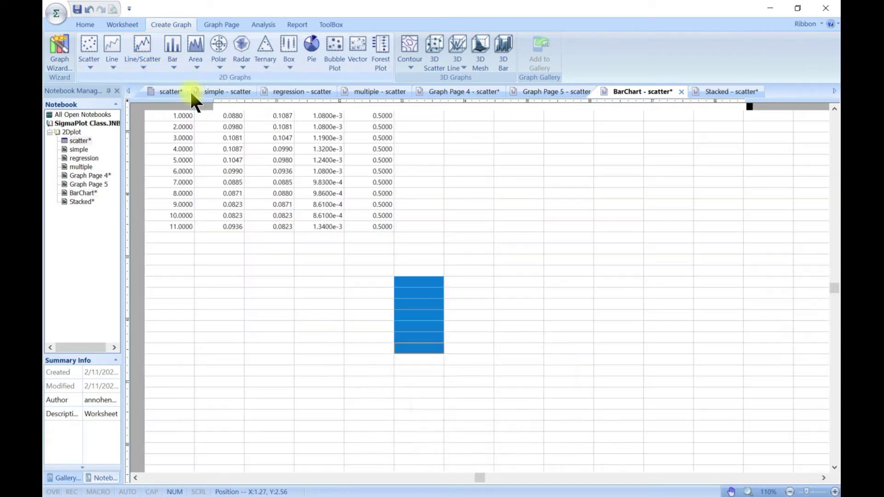
left_click_drag(357, 356, 281, 158)
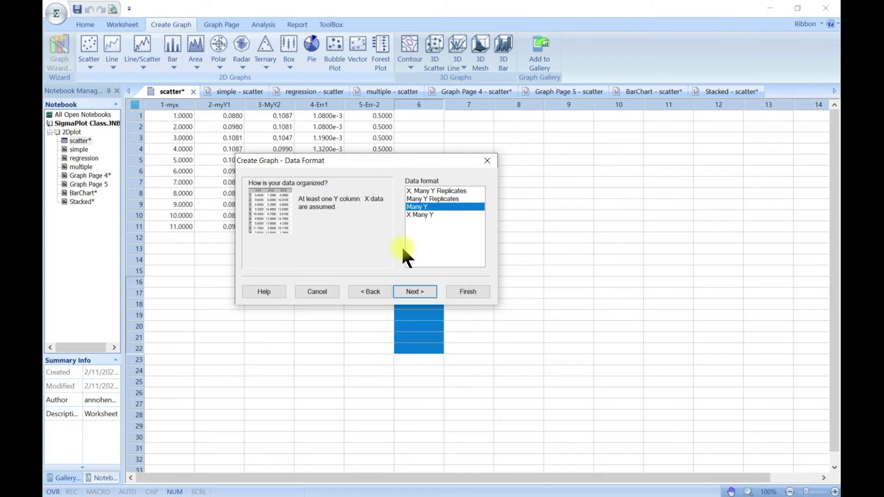
left_click(410, 215)
left_click(417, 291)
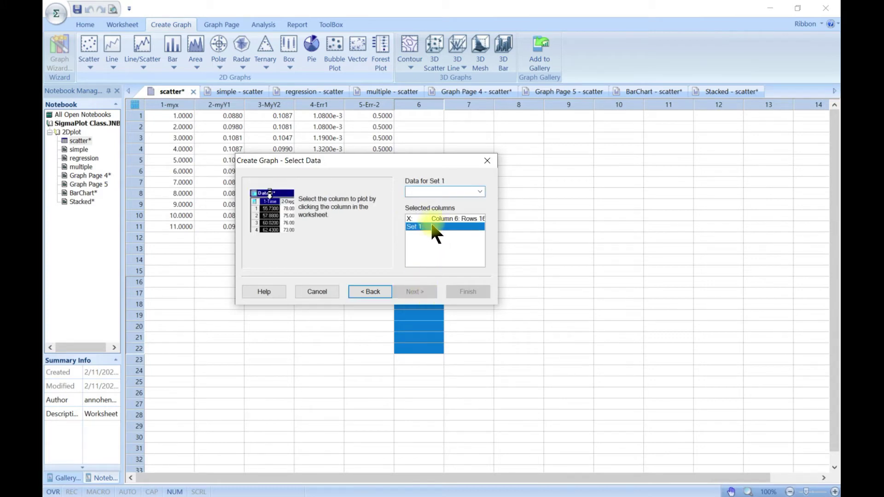
- Replace the preselected X column with 1-myx, and assign 2-myY1 to Set 1 and 3-MyY2 to Set 2
double_click(457, 217)
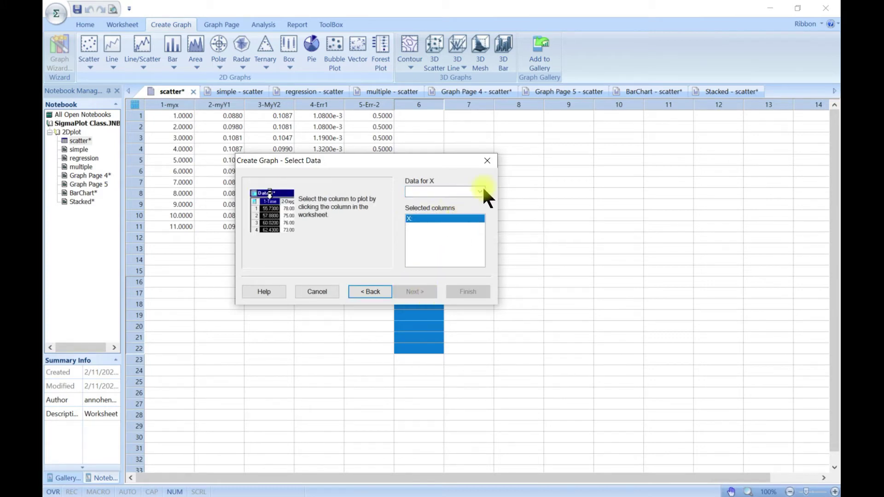
left_click(479, 192)
left_click(465, 198)
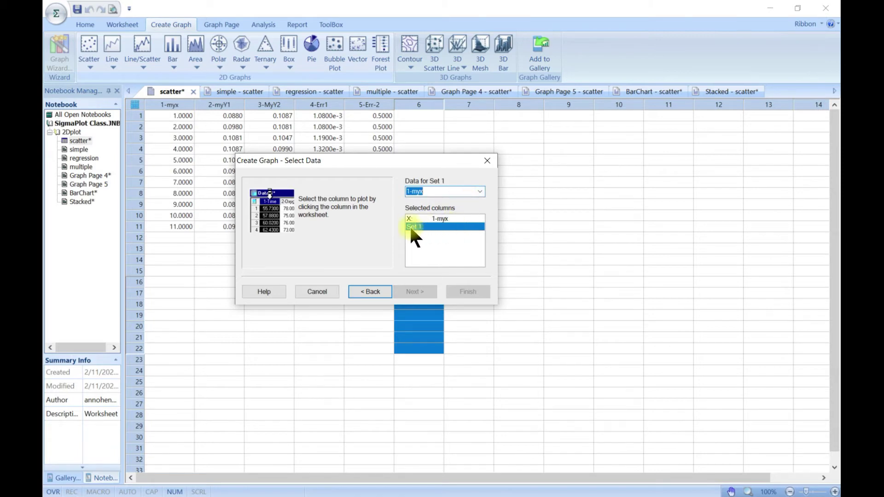
left_click(479, 191)
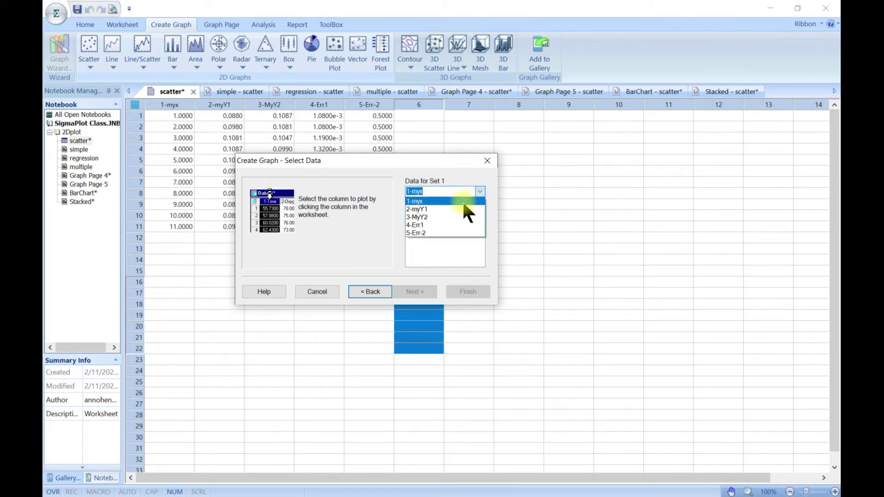
left_click(453, 208)
left_click(479, 191)
left_click(442, 217)
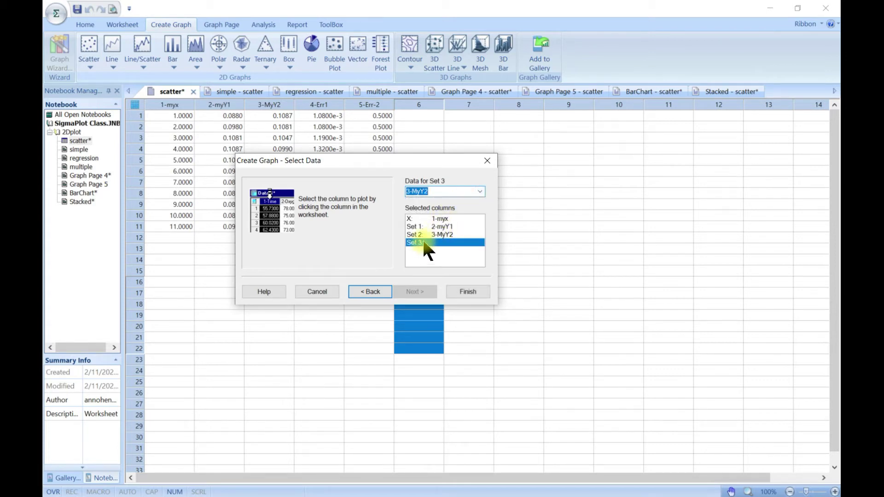
- Assign 2-myY1 to Set 3 and 4-Err1 to Set 4, and finish creating the grouped bar chart
left_click(479, 191)
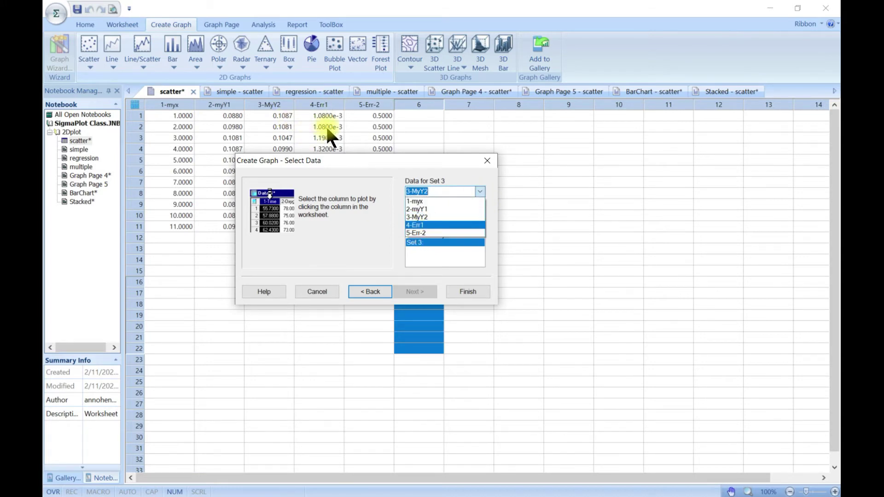
left_click(426, 209)
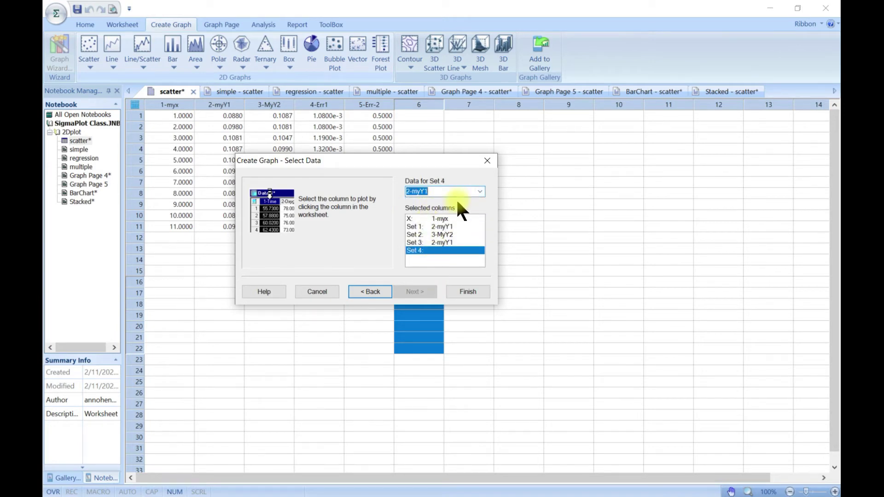
left_click(479, 191)
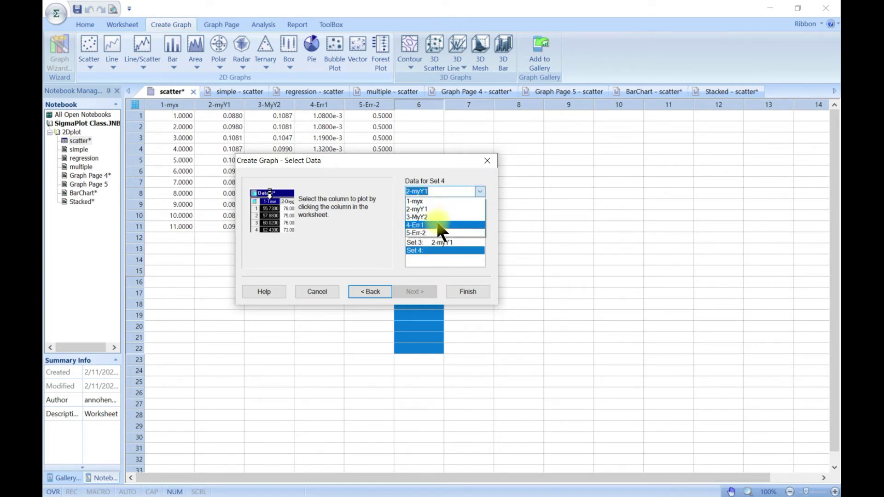
left_click(438, 225)
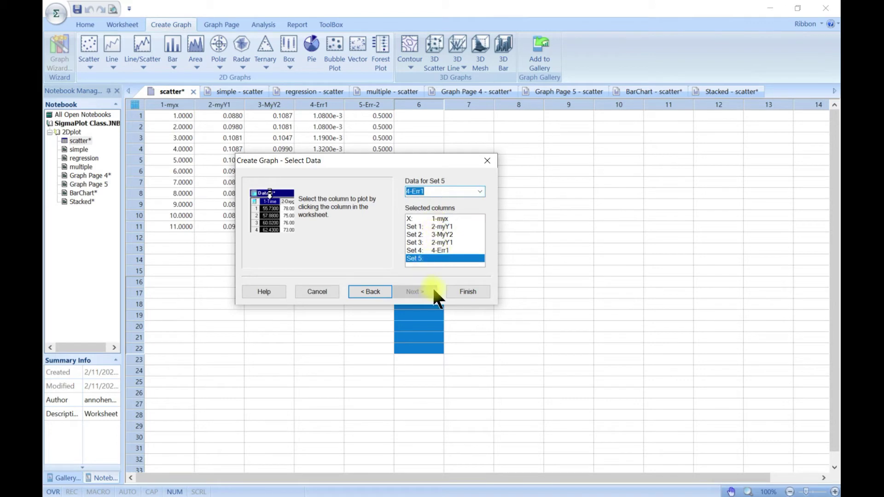
left_click(483, 292)
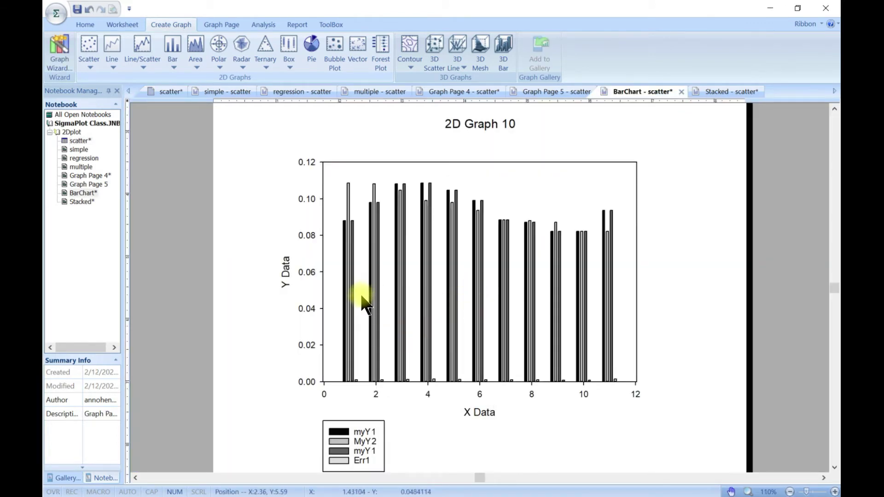
- Examine the bar groups of the new chart up close, including the small Err1 bars along the X axis
scroll(363, 335, "up", 2)
scroll(361, 330, "up", 5)
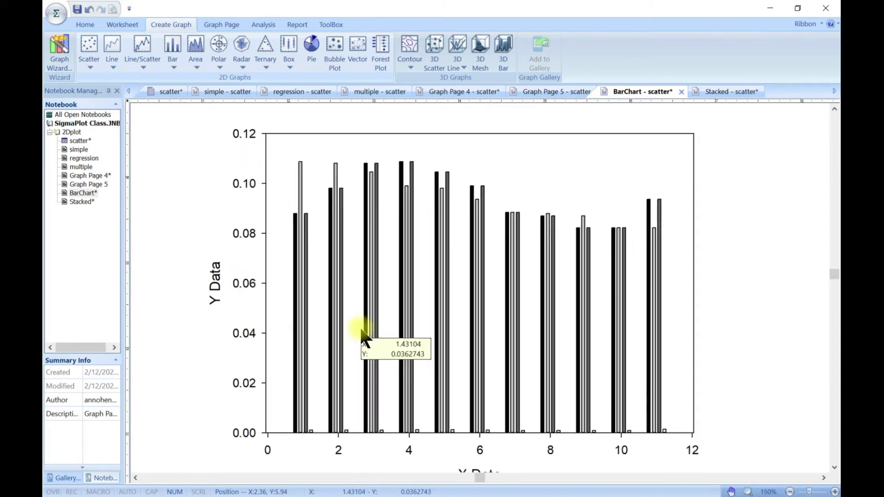
scroll(362, 333, "down", 4)
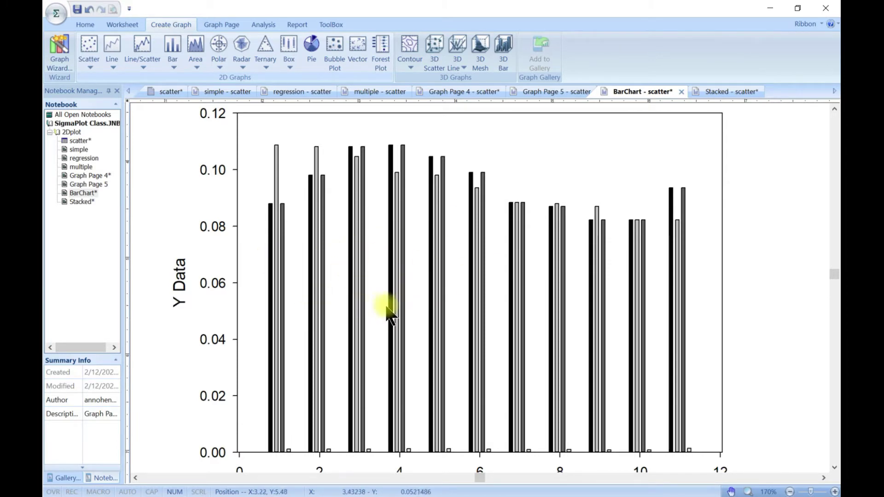
scroll(659, 295, "down", 2)
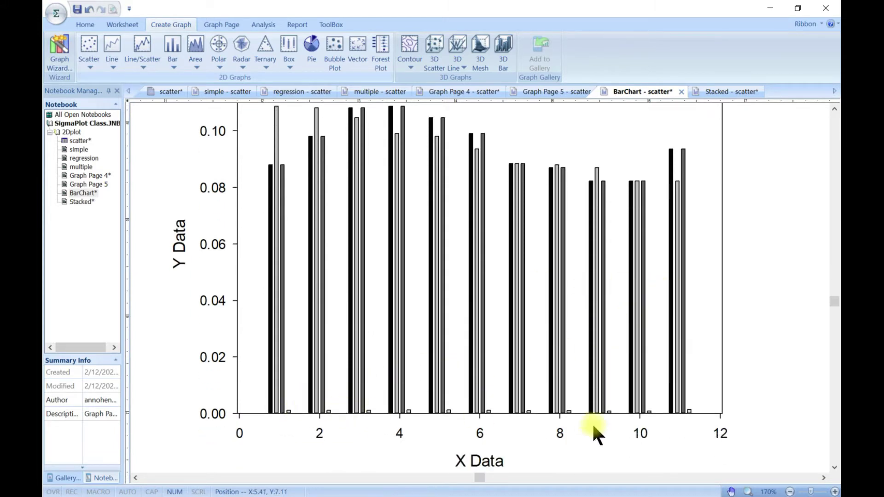
scroll(559, 306, "up", 2)
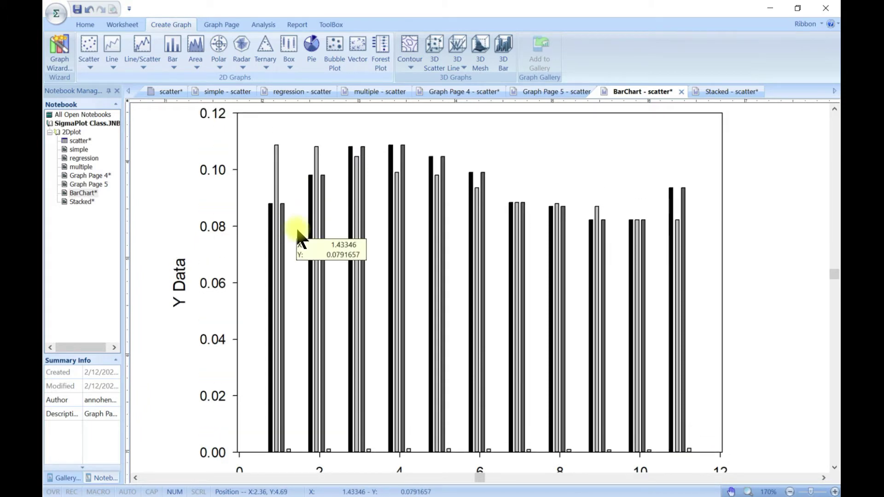
scroll(296, 227, "down", 1)
scroll(301, 232, "down", 1)
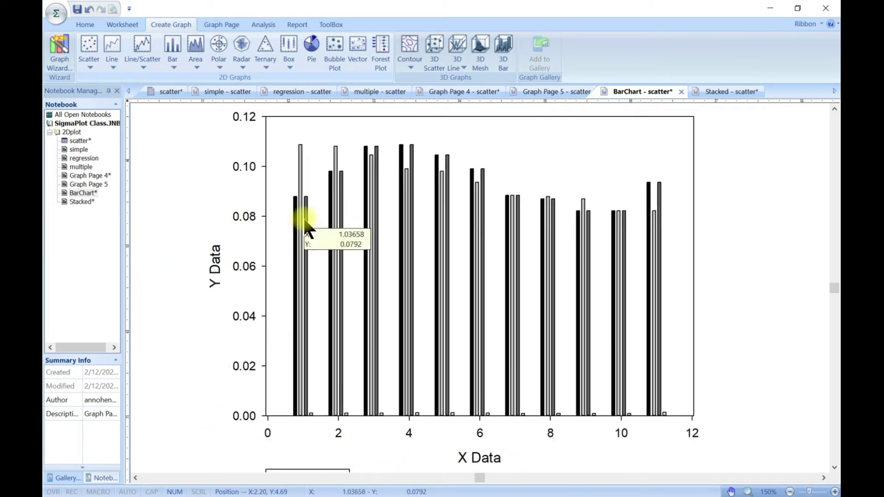
- Modify the grouped bar plot to remove the 4-Err1 column from Set 4
left_click(511, 170)
right_click(510, 157)
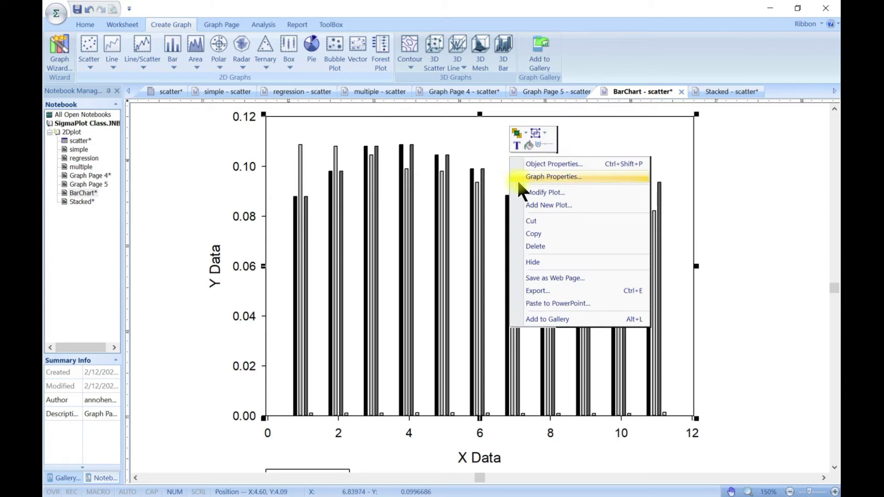
left_click(525, 193)
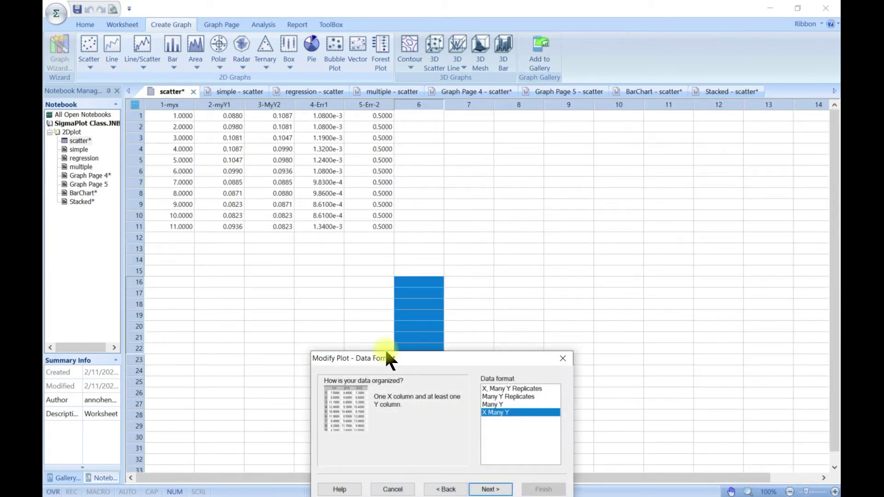
left_click(440, 292)
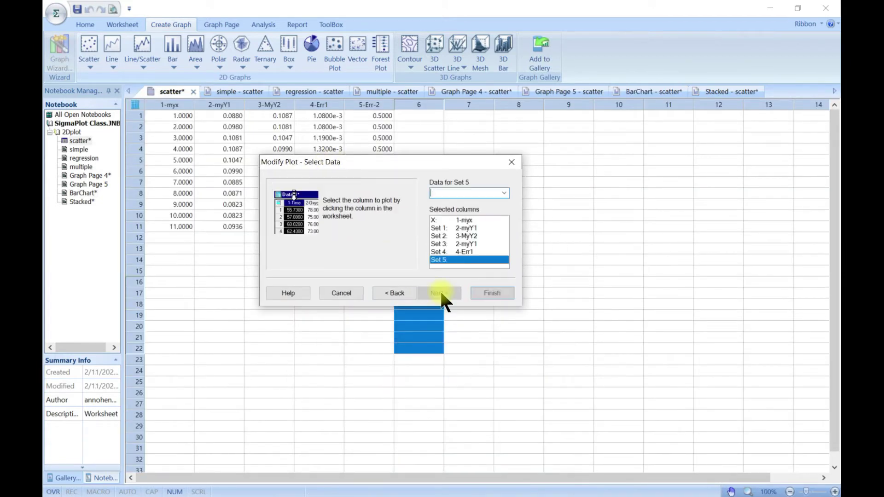
left_click(462, 251)
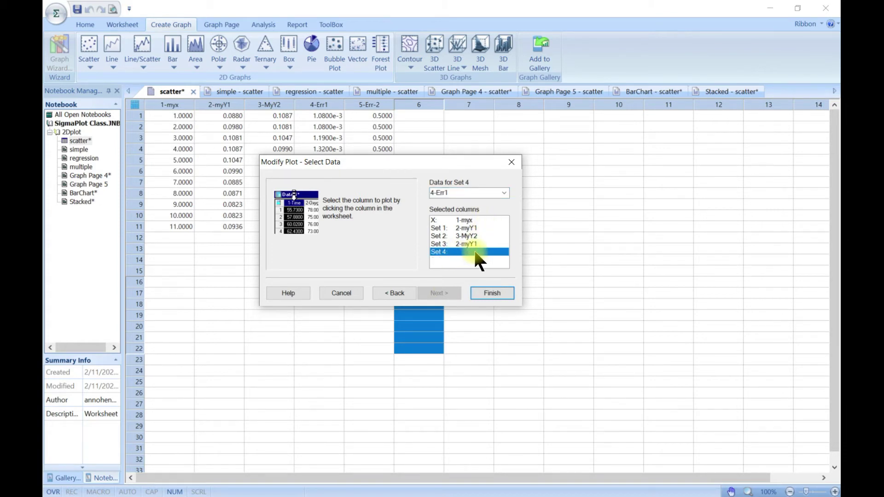
left_click(494, 294)
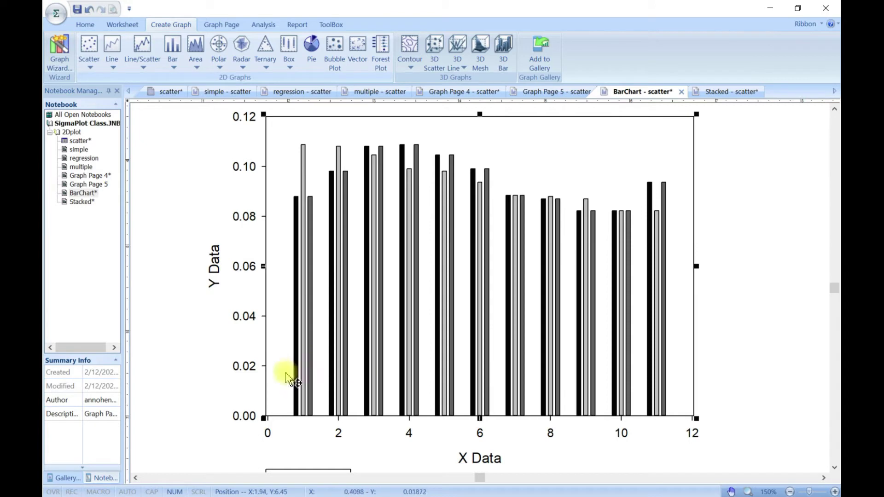
- Review the fill and bar width options in the grouped chart's graph properties, and close them
double_click(463, 147)
left_click_drag(228, 71, 239, 49)
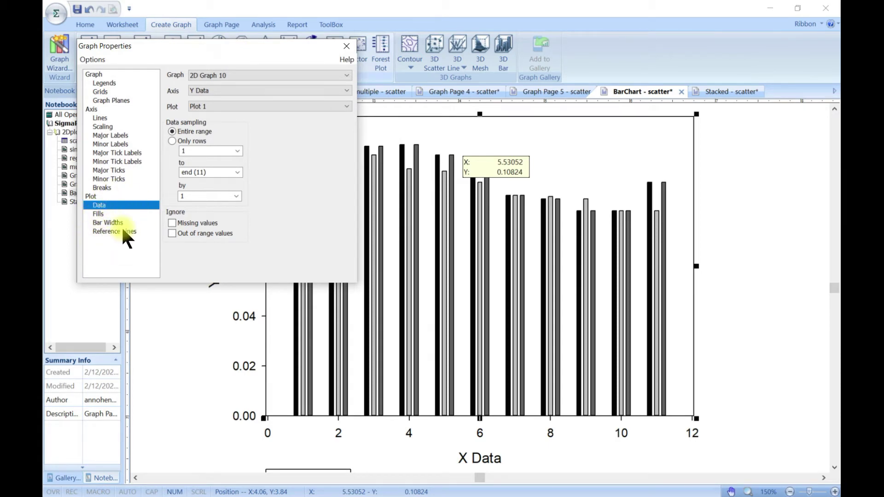
left_click(99, 215)
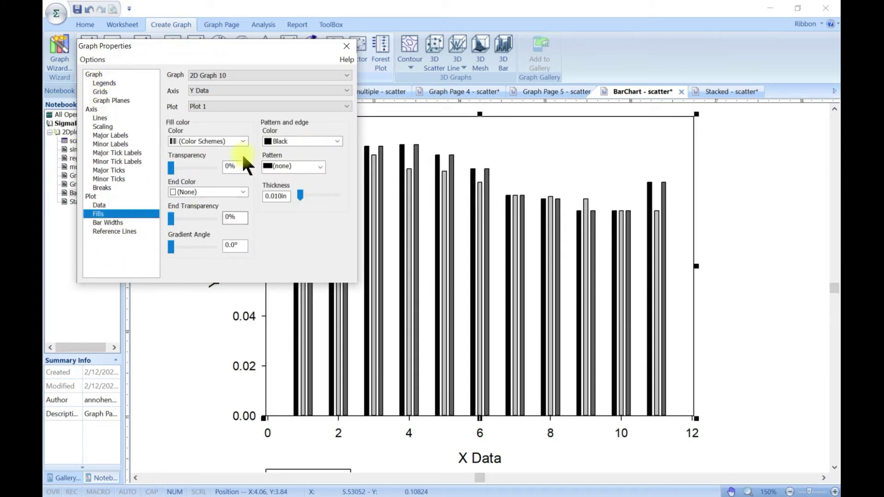
left_click(134, 222)
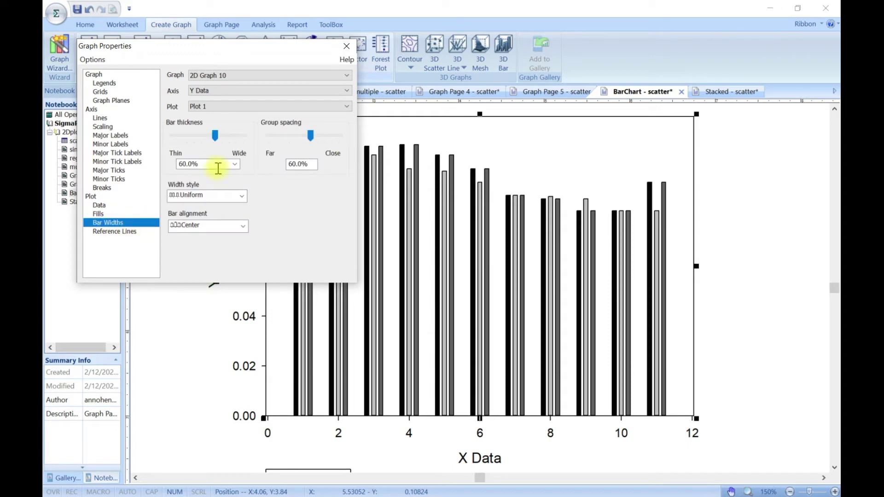
left_click(346, 46)
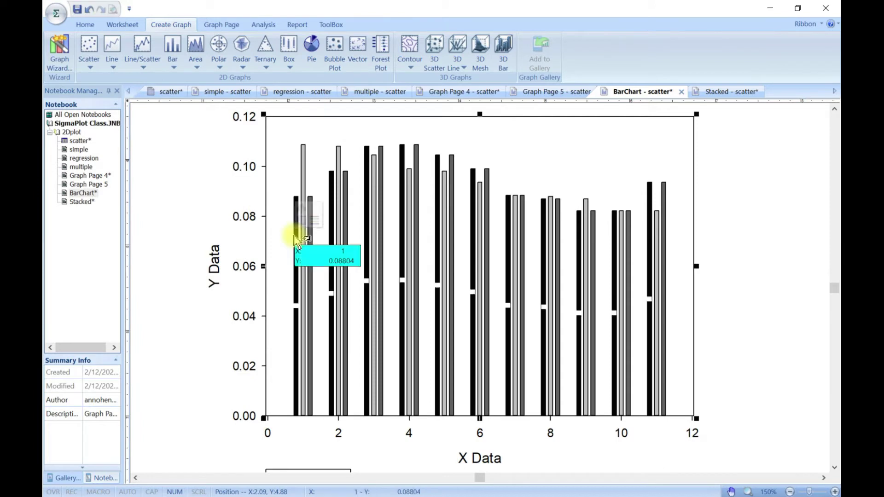
- Set the edge color of the black bar in the first group to blue-violet
right_click(297, 294)
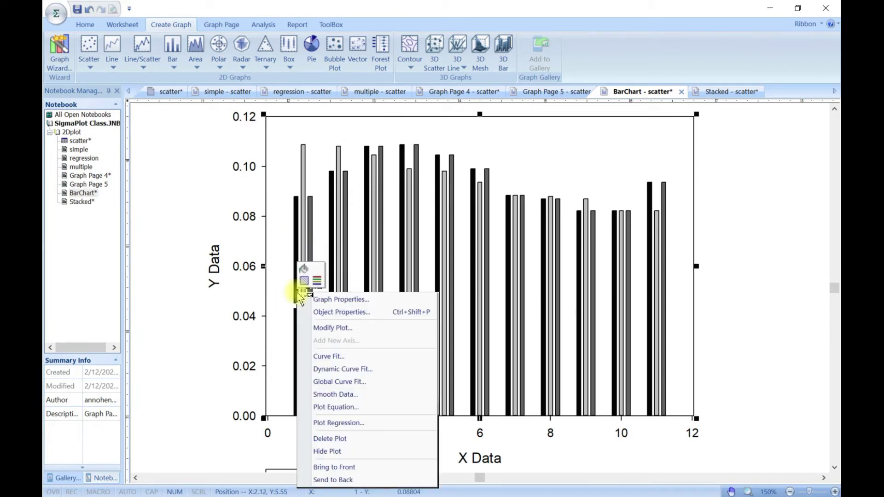
left_click(313, 279)
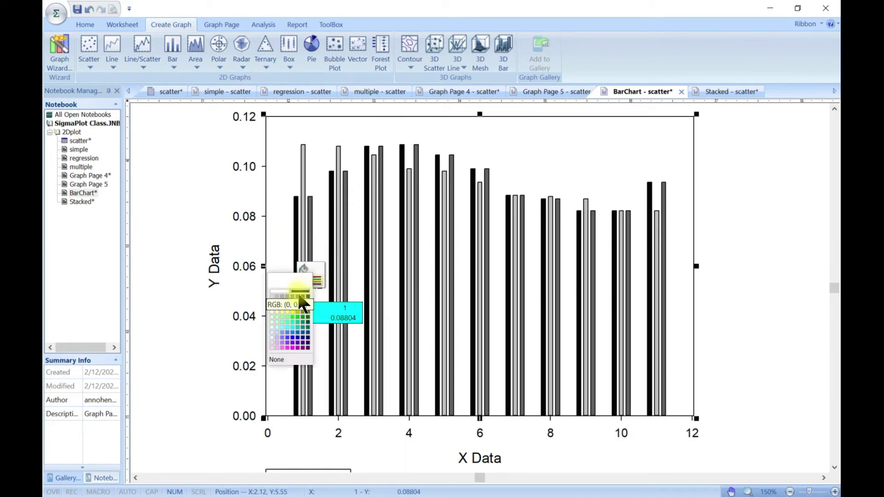
left_click(296, 349)
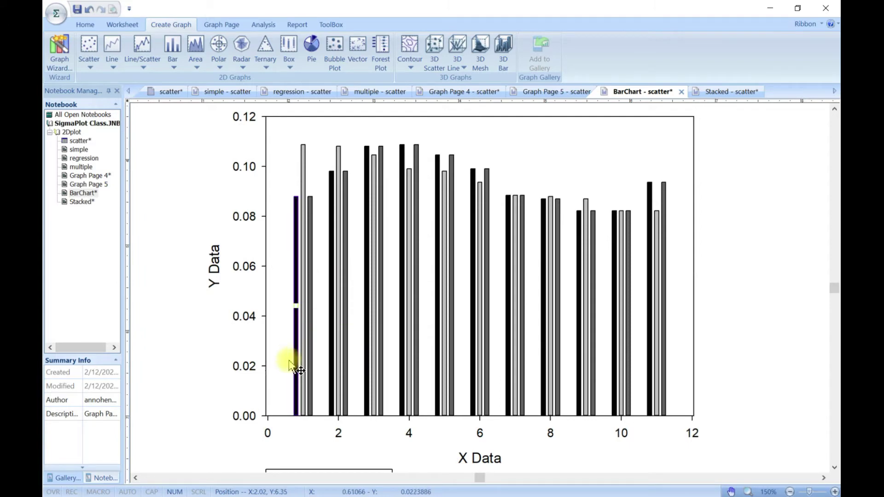
- Set the edge color of the black bar in the second group to red, and select the third group's black bar
left_click(331, 290)
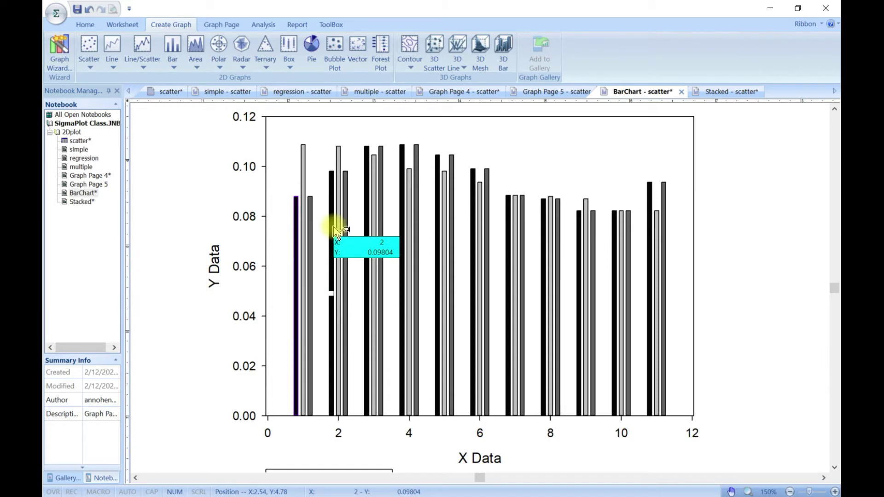
scroll(330, 267, "up", 5)
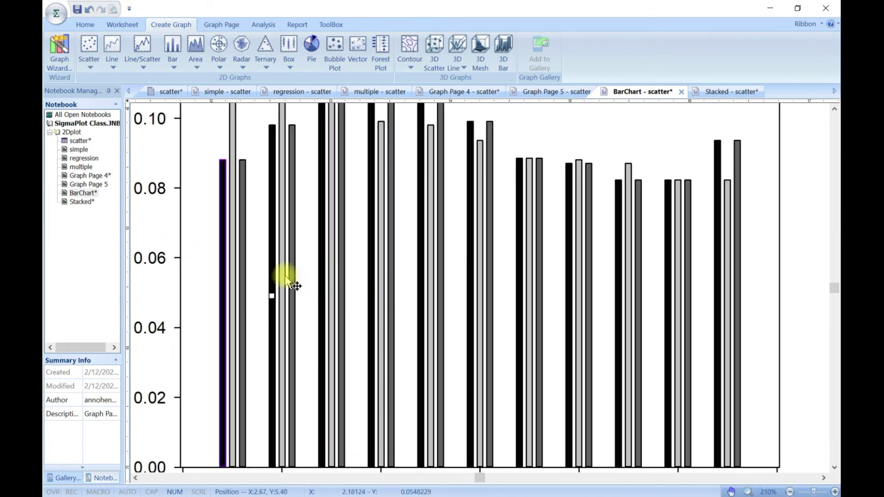
right_click(275, 269)
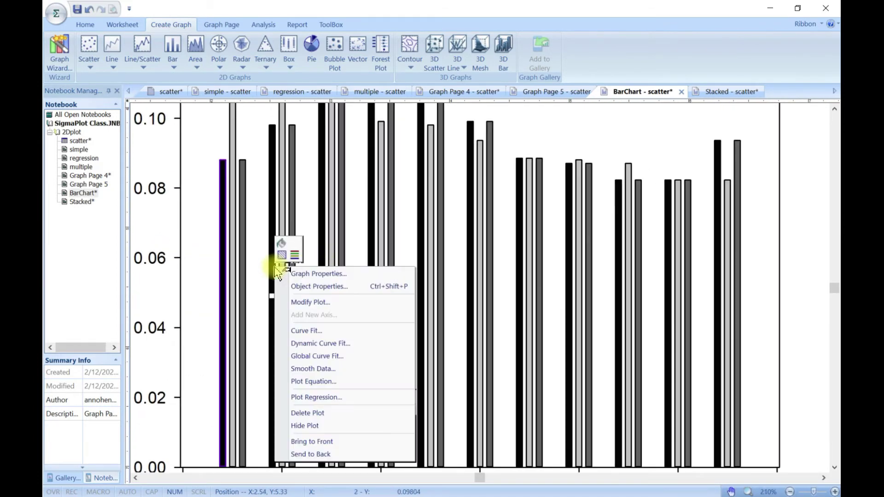
left_click(296, 254)
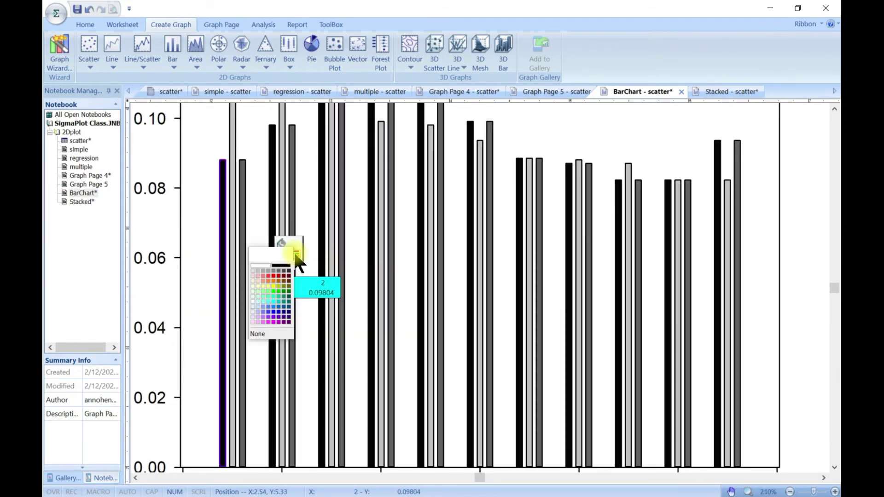
left_click(268, 276)
left_click(320, 256)
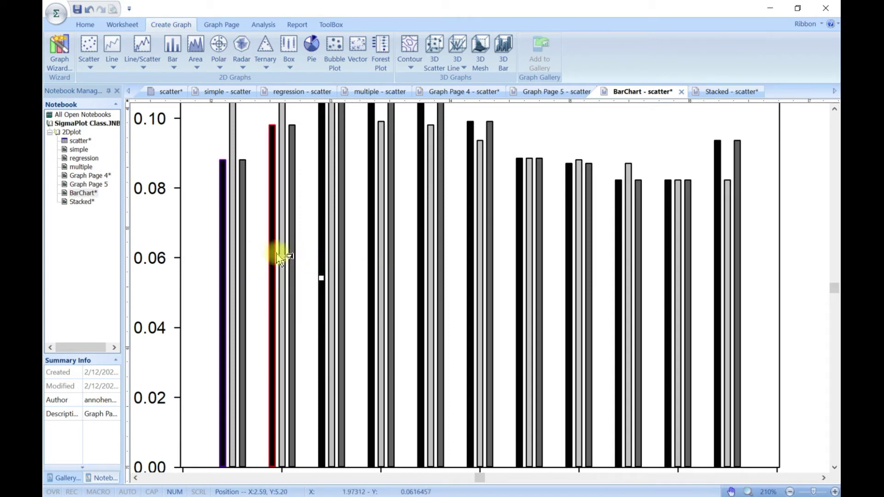
- Set the fill color of the dark gray bar in the second group to red
right_click(293, 265)
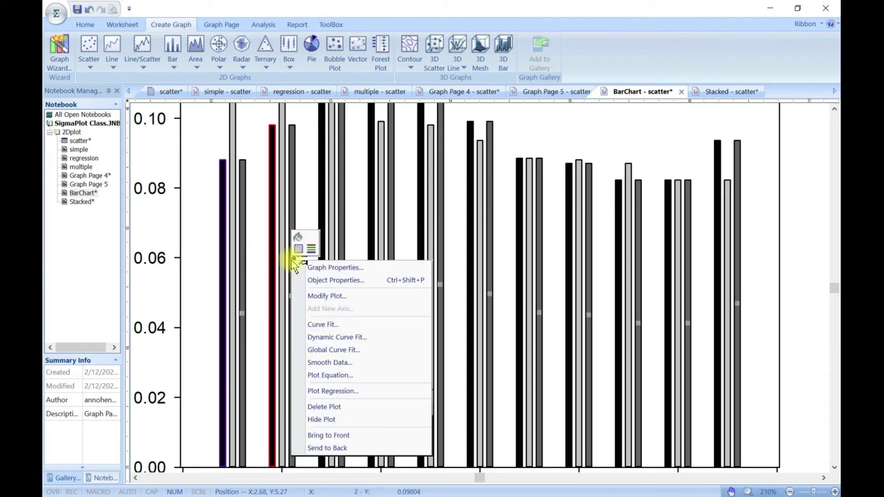
left_click(303, 237)
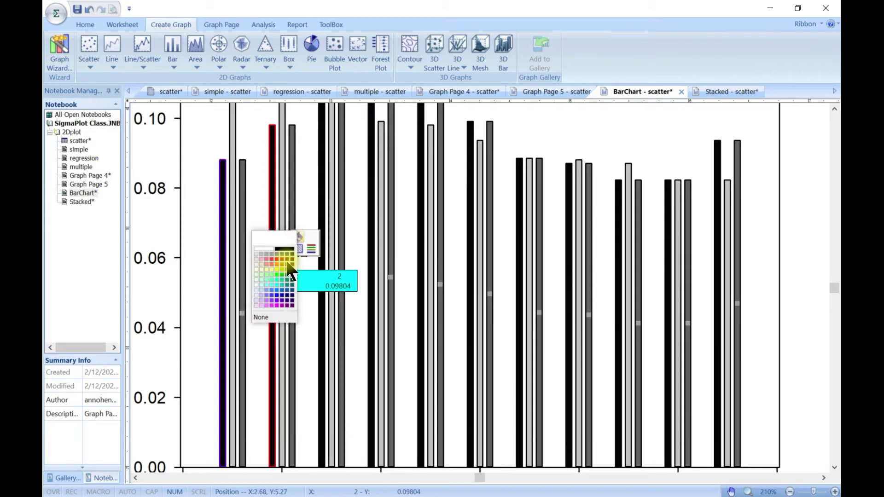
left_click(291, 274)
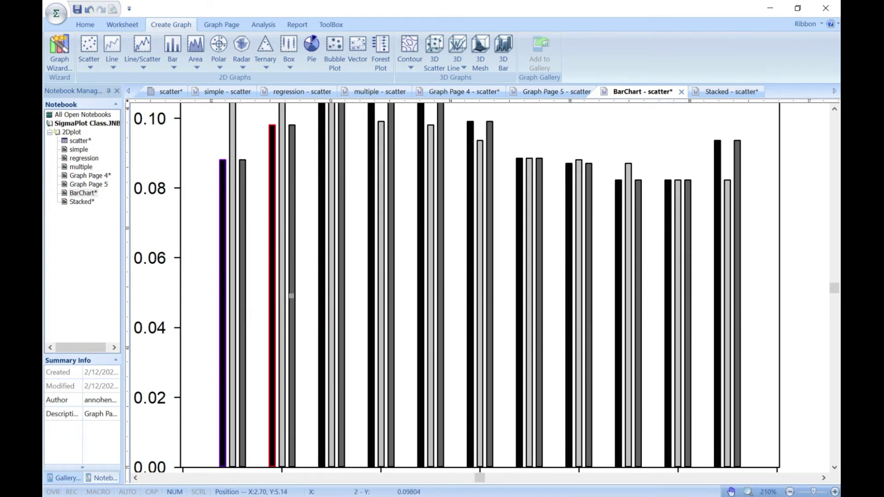
right_click(297, 244)
left_click(303, 230)
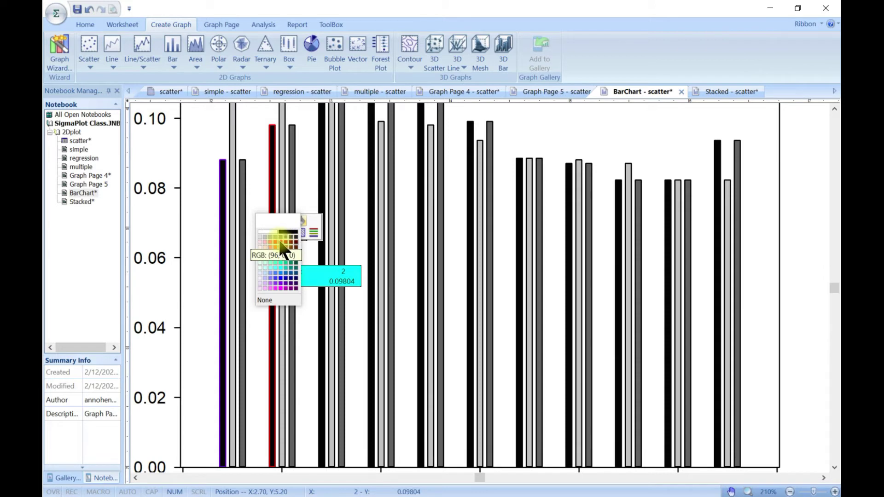
left_click(287, 246)
- Delete the grouped bar chart from the BarChart page
scroll(299, 267, "down", 3)
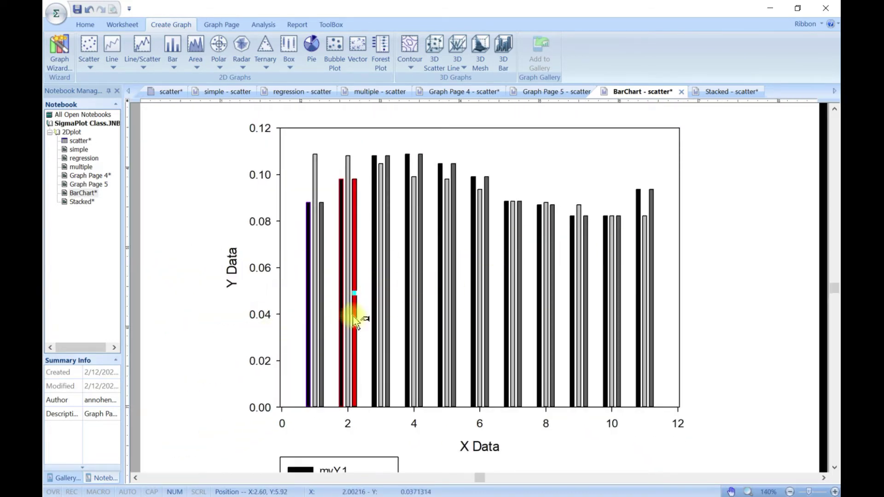
scroll(339, 366, "down", 1)
scroll(345, 372, "down", 5)
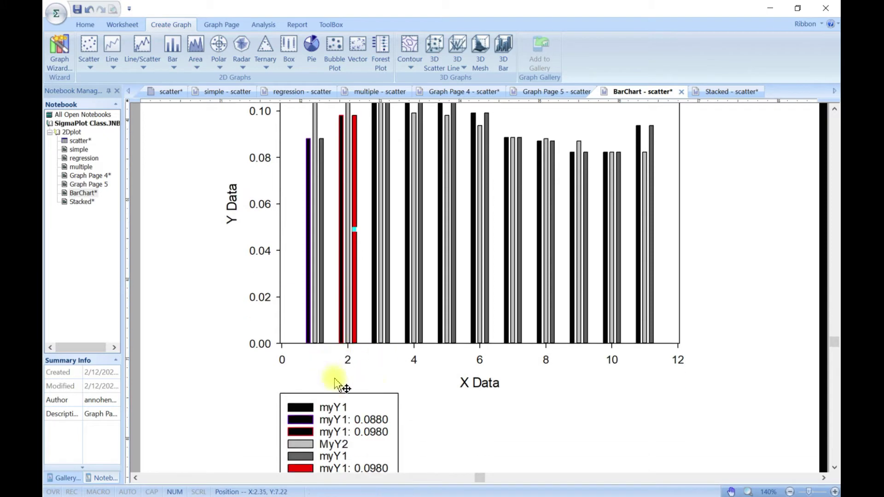
scroll(380, 361, "up", 4)
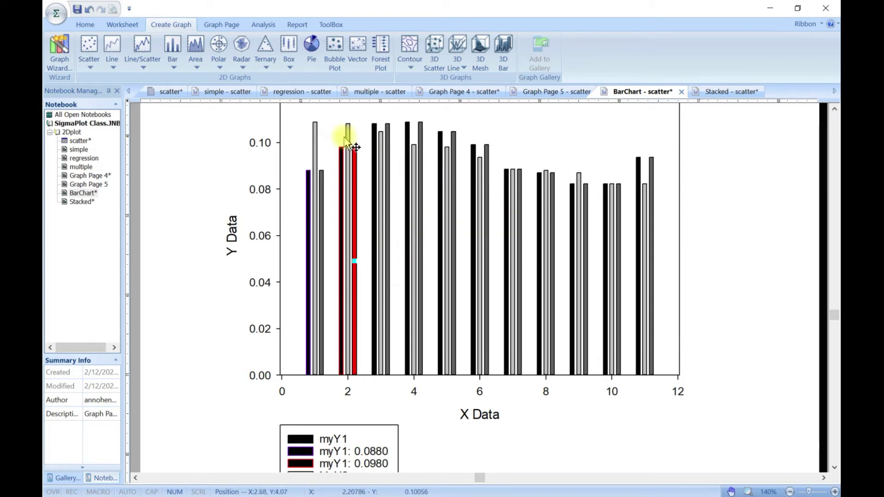
left_click(534, 134)
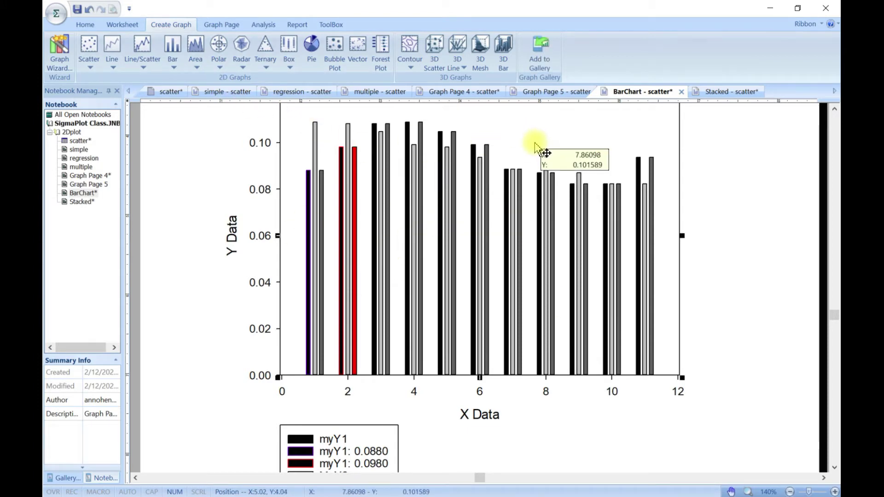
key("Delete")
- Start a simple vertical bar chart with error bars, using Worksheet Columns for the symbol values and the XY Pair data format
left_click(171, 65)
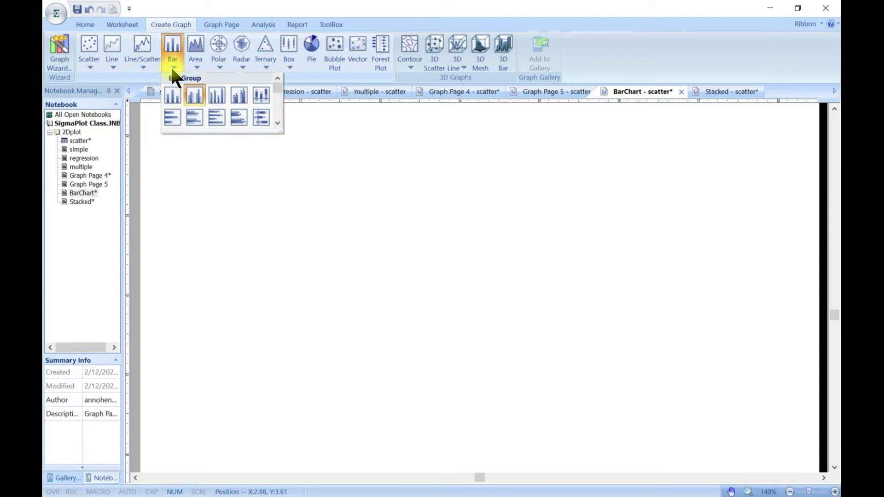
left_click(215, 94)
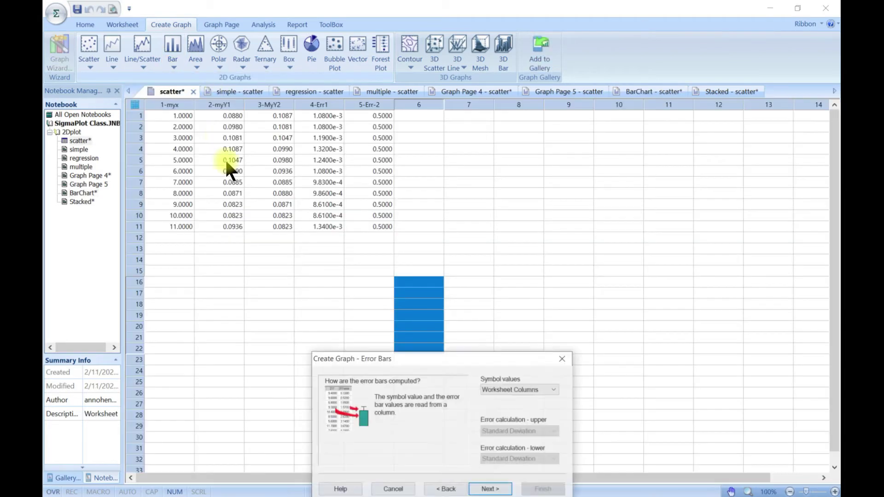
left_click_drag(351, 360, 338, 239)
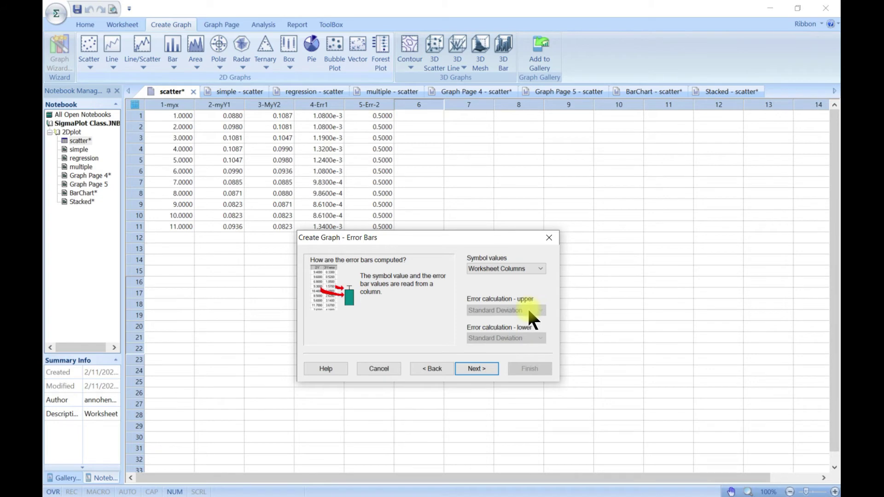
left_click(539, 269)
left_click(534, 278)
left_click(471, 374)
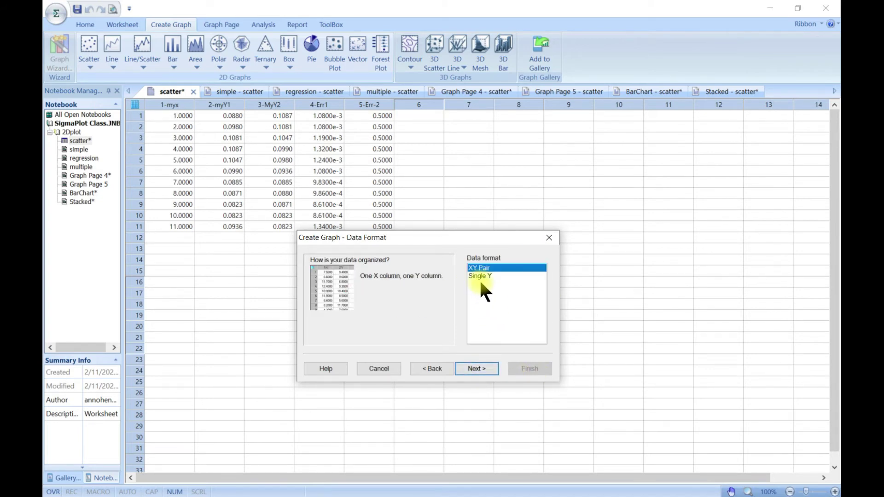
left_click(493, 366)
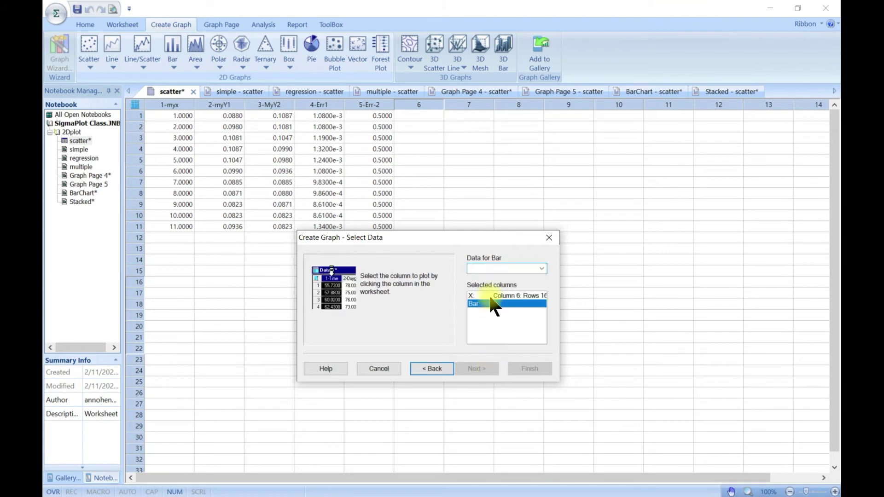
- Assign 1-myx to X, 2-myY1 to the bars and 4-Err1 to the error values, and finish creating the graph
left_click(541, 268)
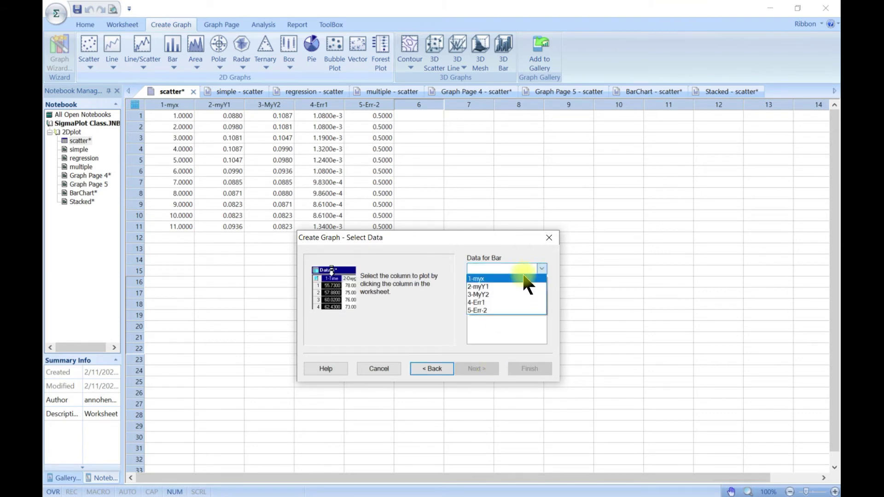
left_click(522, 279)
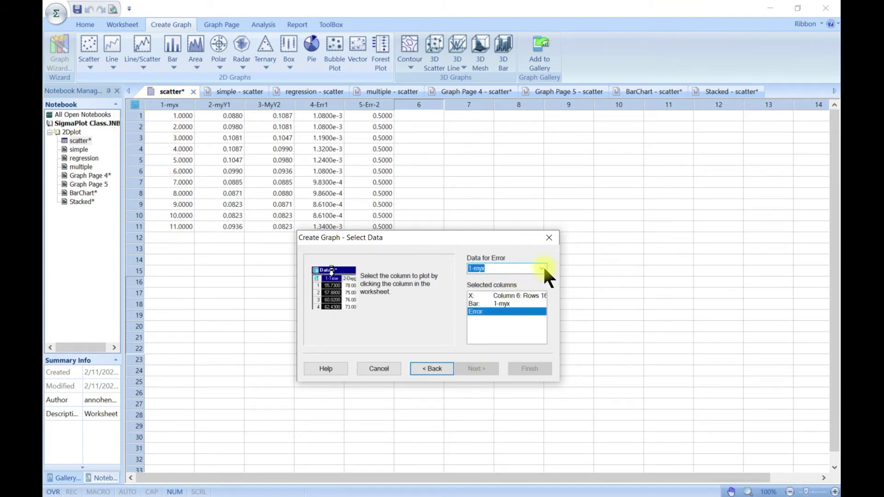
left_click(520, 295)
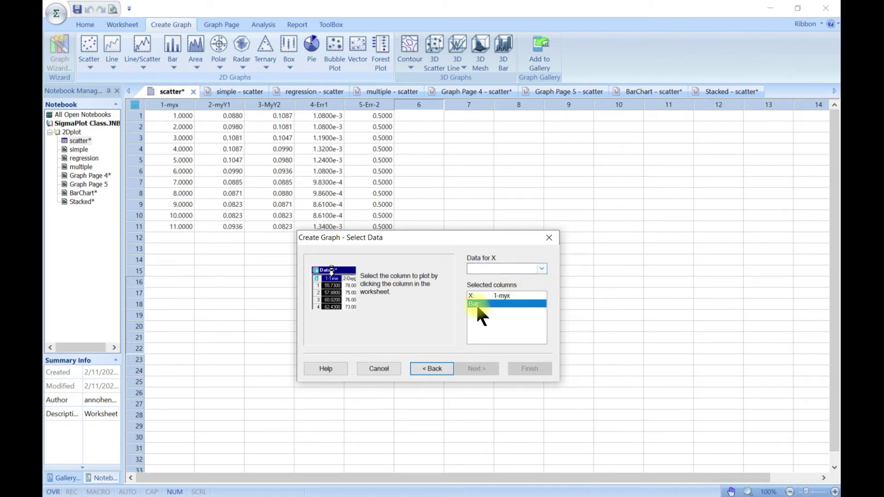
left_click(540, 268)
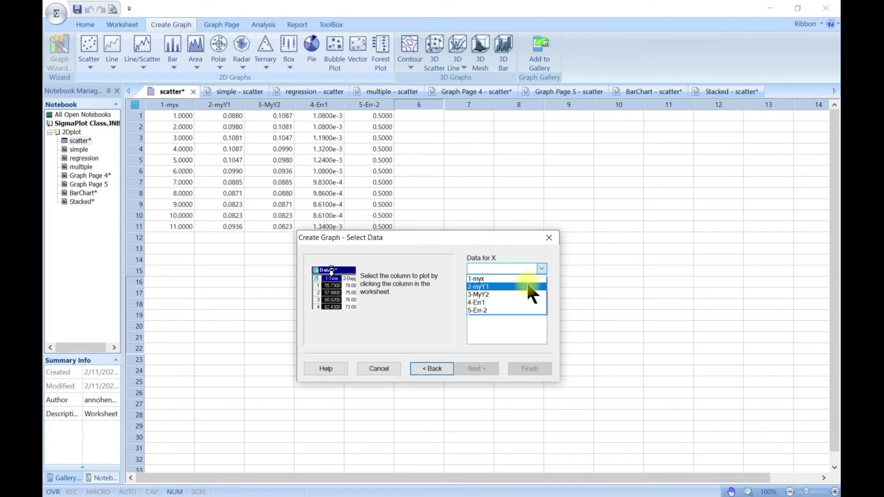
left_click(526, 283)
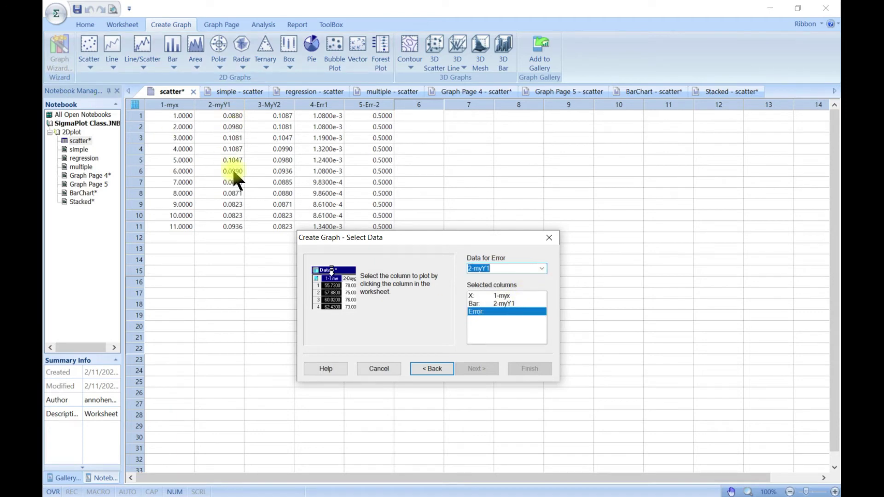
left_click(542, 269)
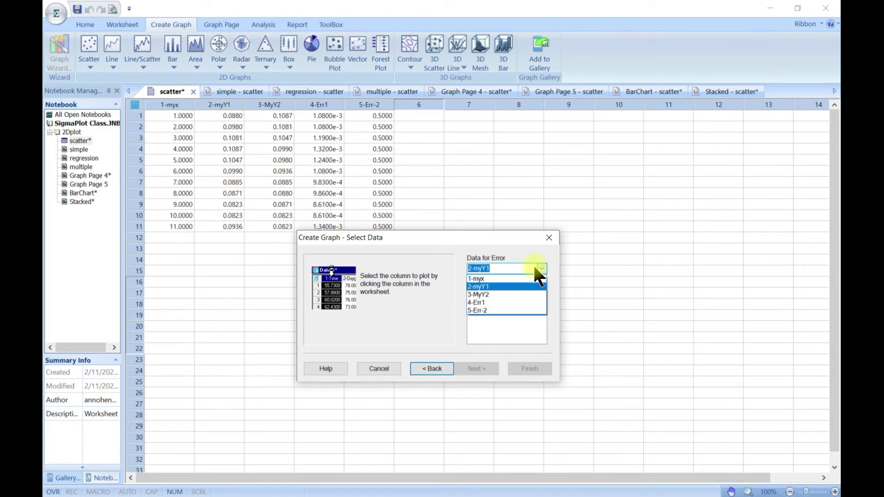
left_click(489, 302)
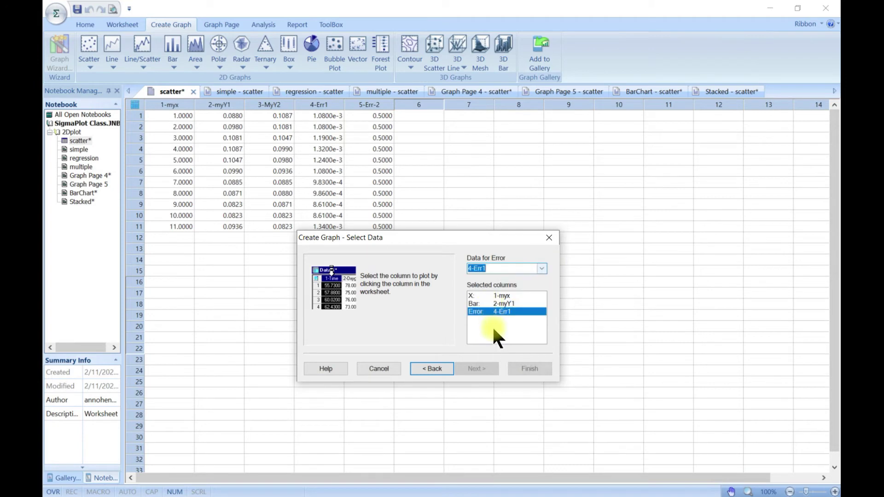
left_click(530, 369)
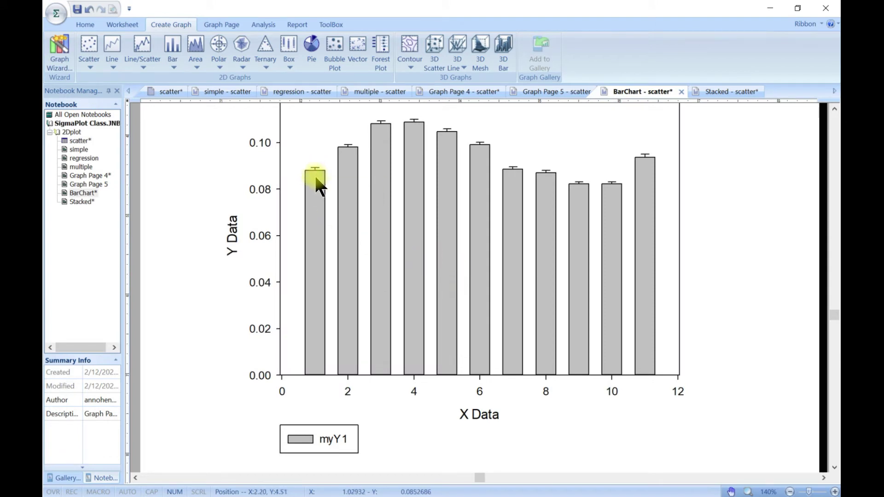
- In the new chart's graph properties, set the bars' fill color to blue and their edge color to red
scroll(340, 203, "up", 2)
mouse_move(314, 205)
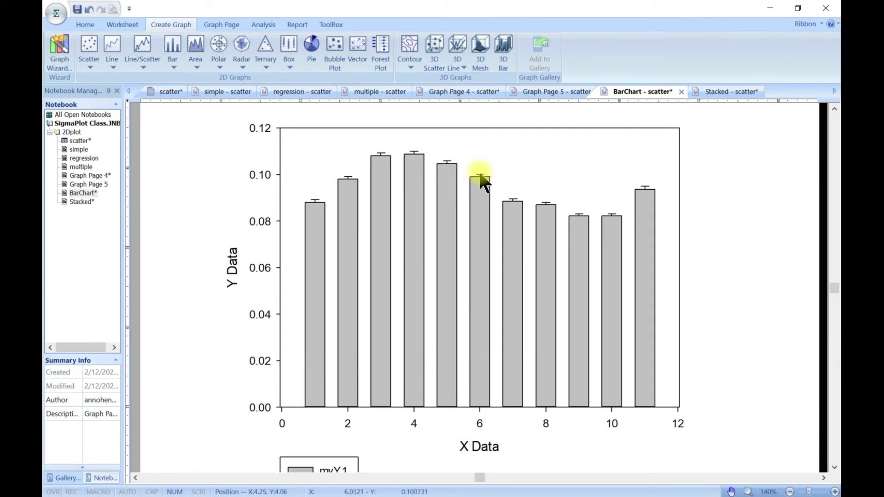
double_click(502, 170)
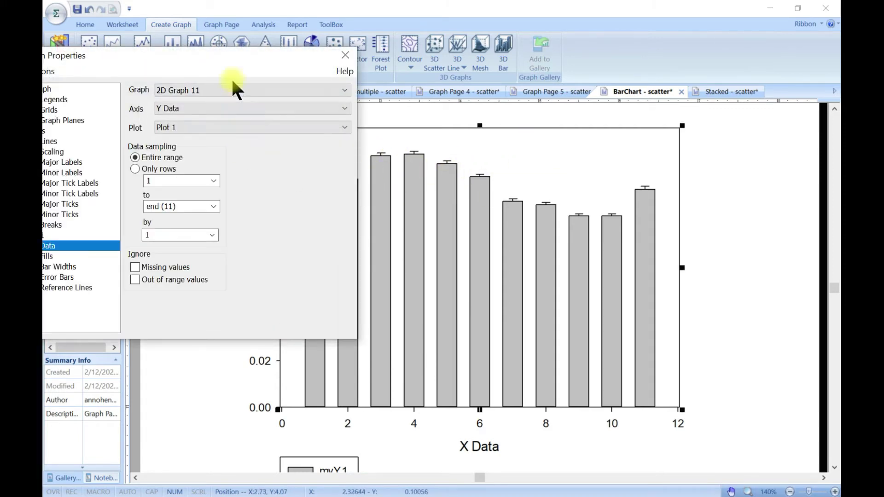
mouse_move(262, 52)
left_mouse_down()
mouse_move(288, 44)
mouse_move(252, 48)
left_mouse_up()
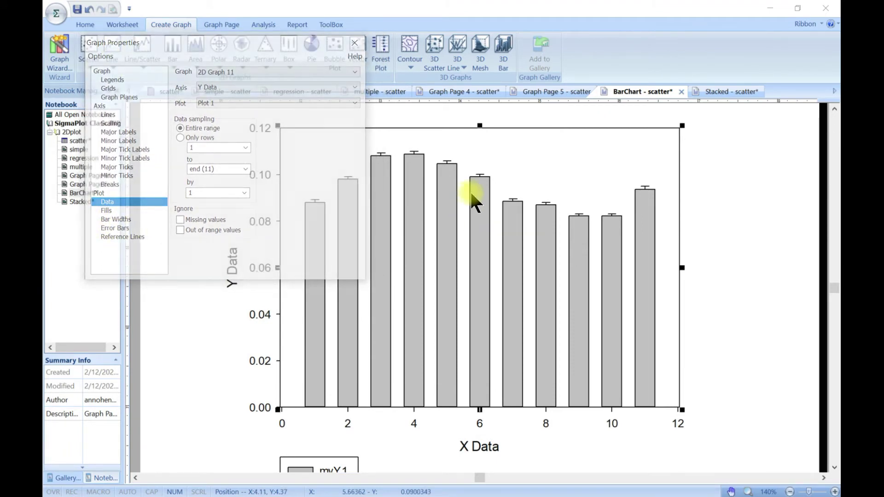
left_click(107, 211)
left_click(247, 136)
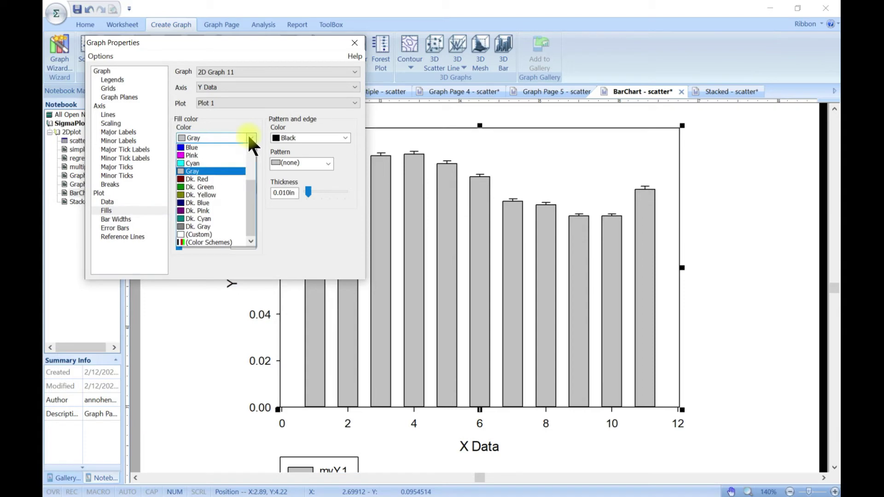
left_click(214, 148)
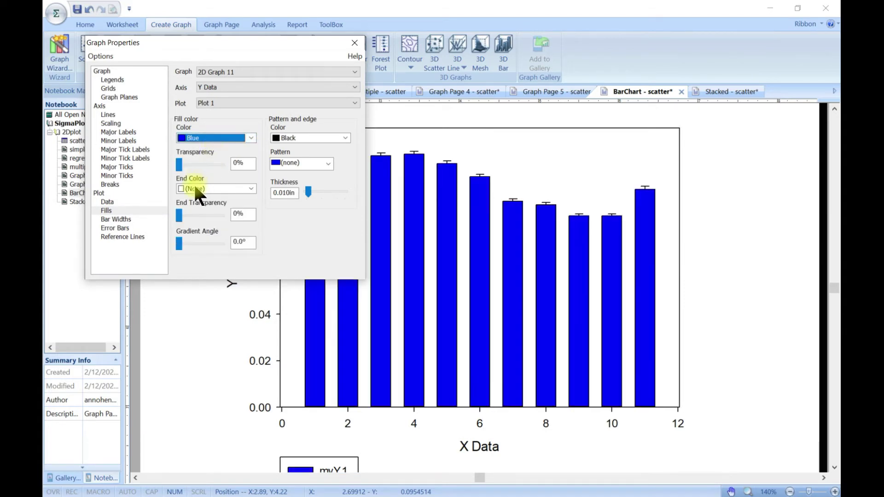
left_click(344, 138)
left_click(307, 154)
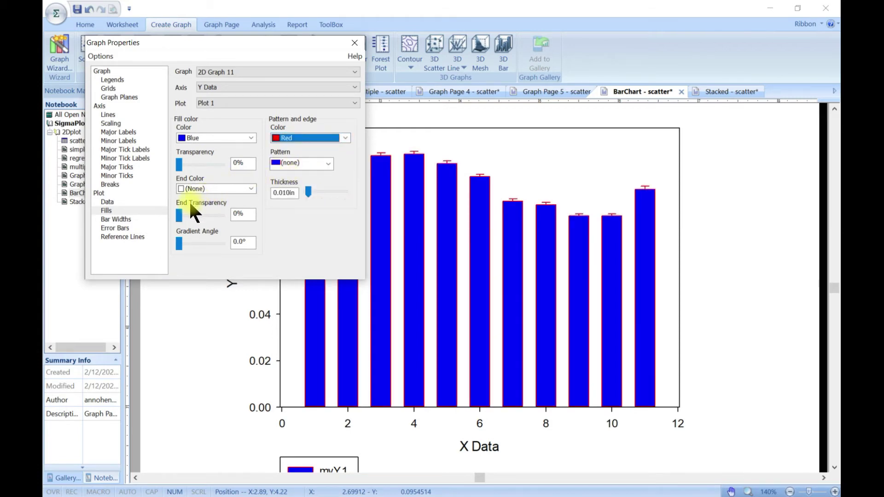
- Set the line color of the plot's error bars to black
left_click(115, 228)
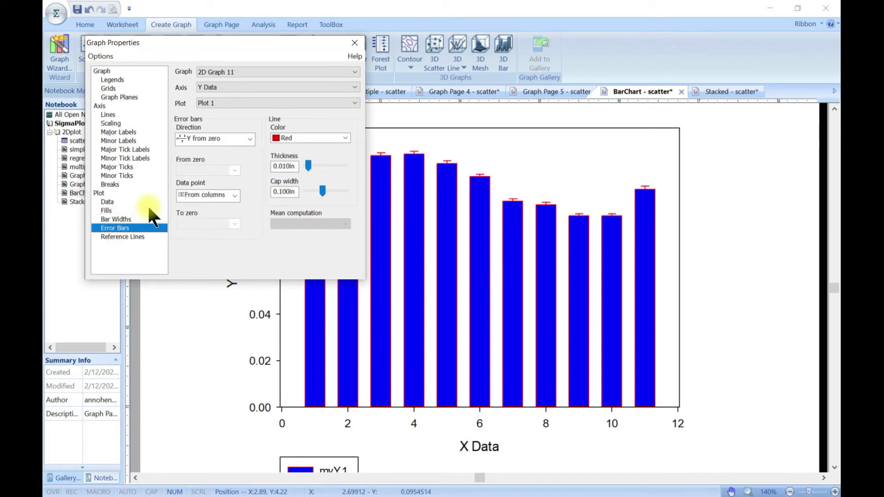
left_click(346, 137)
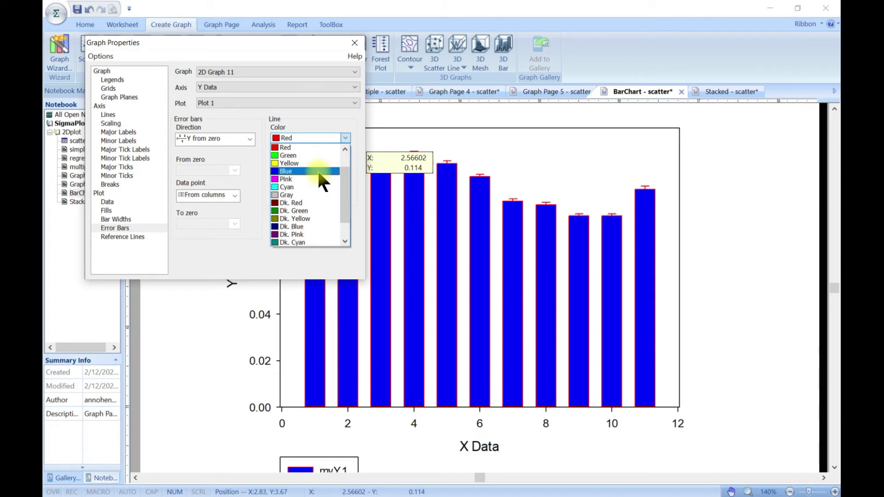
scroll(293, 211, "down", 1)
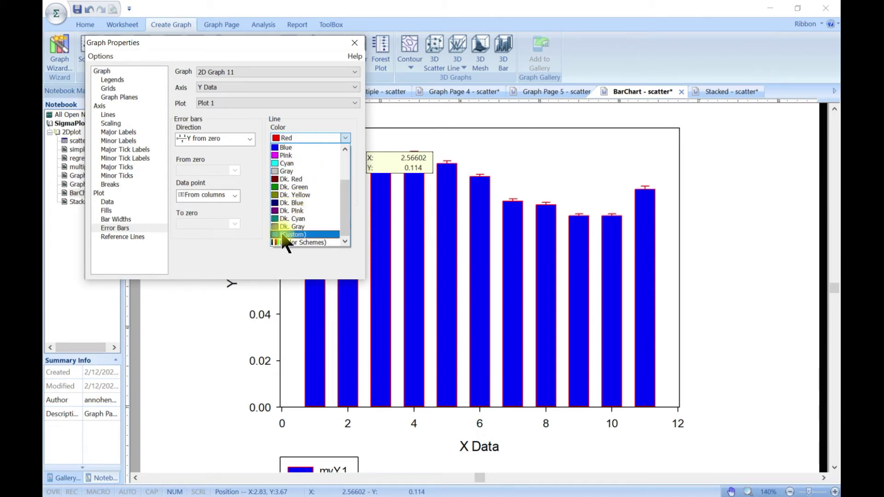
scroll(288, 210, "up", 2)
left_click(294, 155)
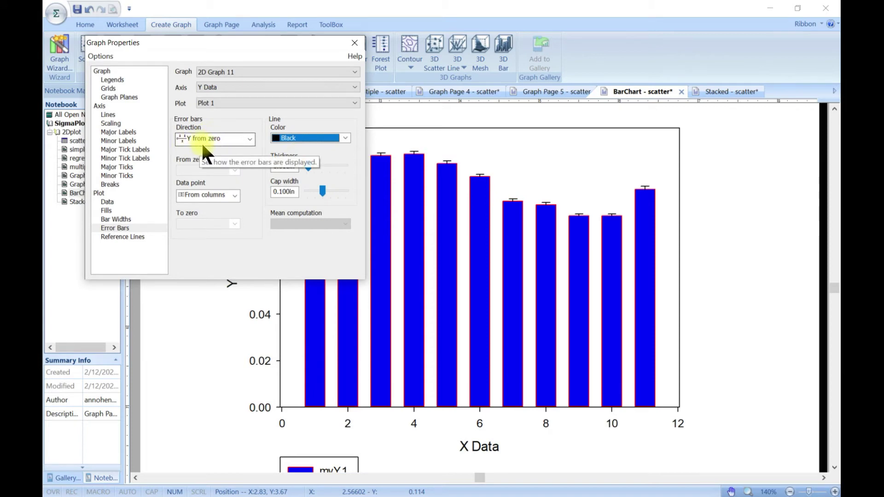
- Set the error bar direction to Y both and keep that option after reviewing the other directions
left_click(249, 138)
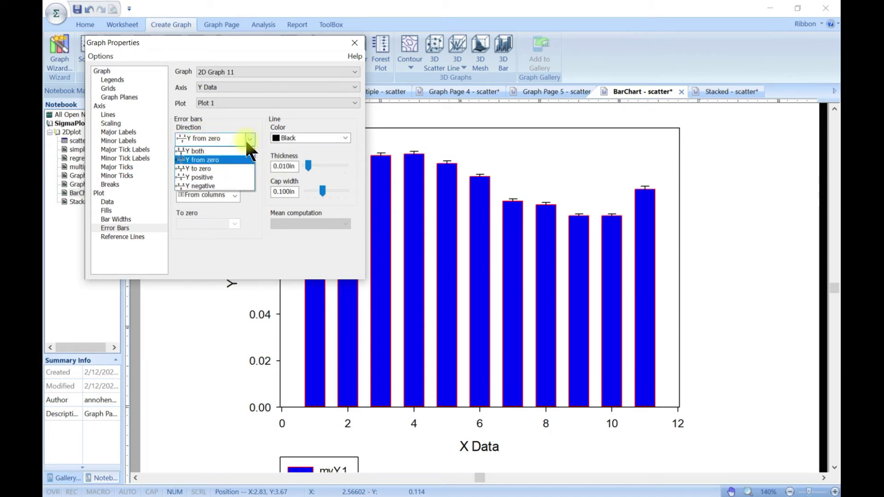
left_click(230, 150)
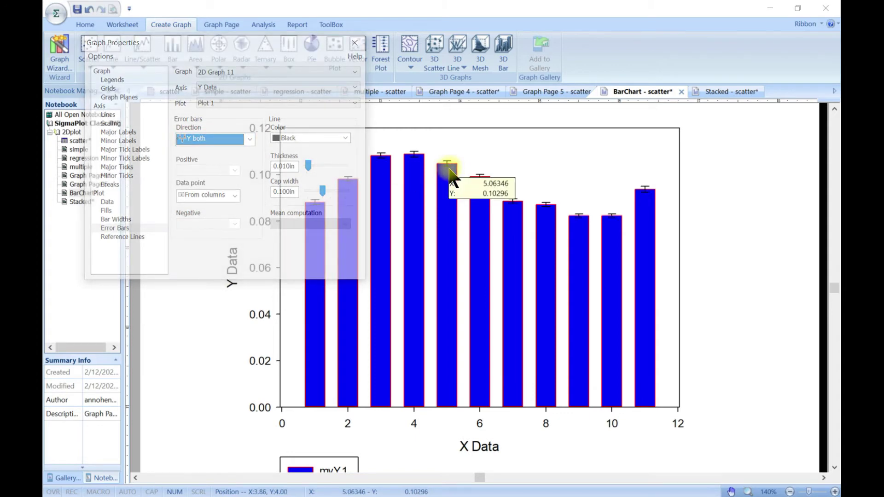
left_click(251, 138)
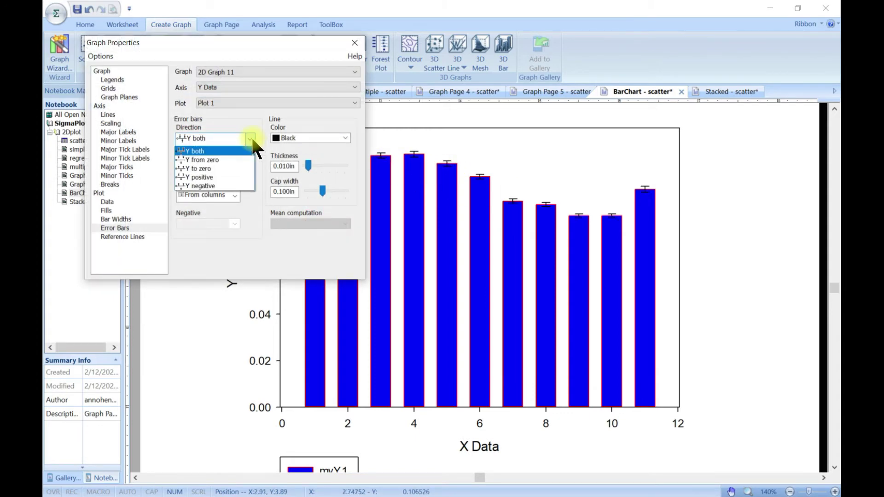
left_click(261, 225)
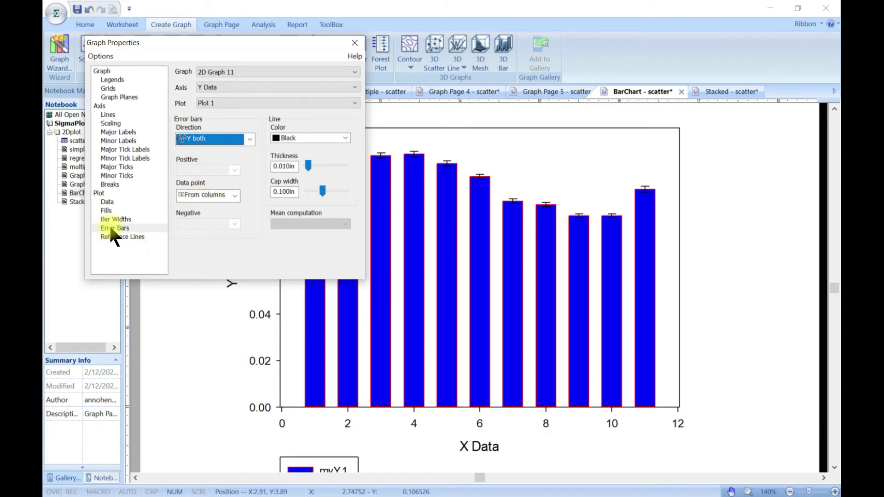
- Close the graph properties and change the line color of the bar outlines and error bars to dark red
left_click(354, 43)
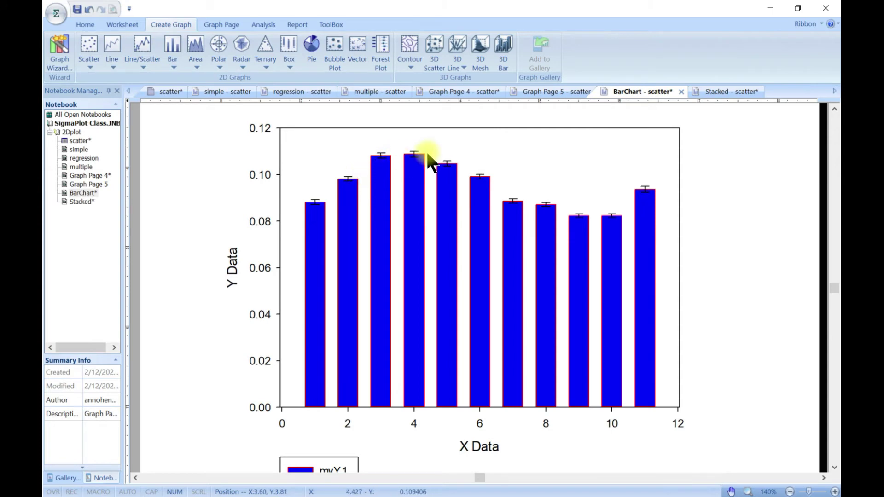
mouse_move(423, 163)
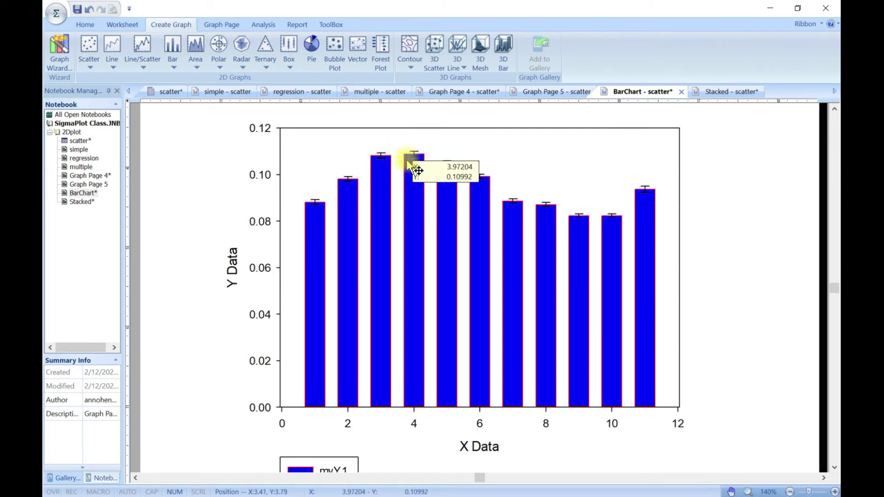
scroll(435, 162, "up", 5)
scroll(435, 165, "up", 1)
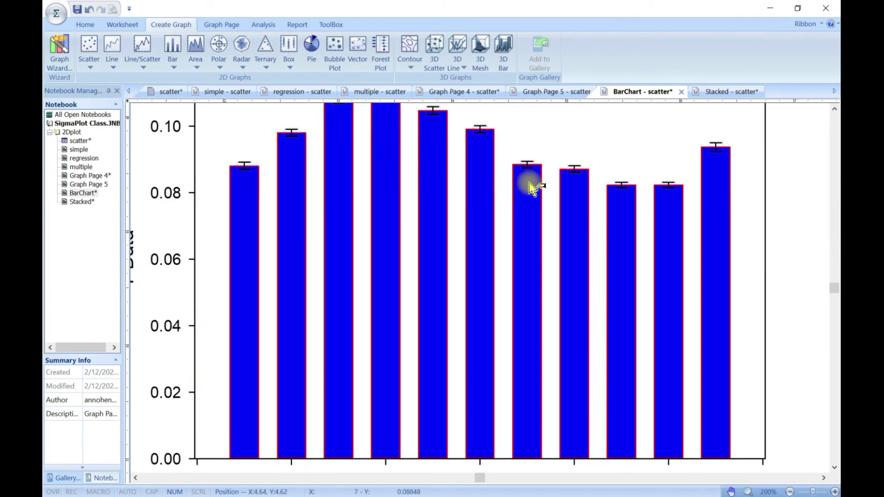
right_click(529, 165)
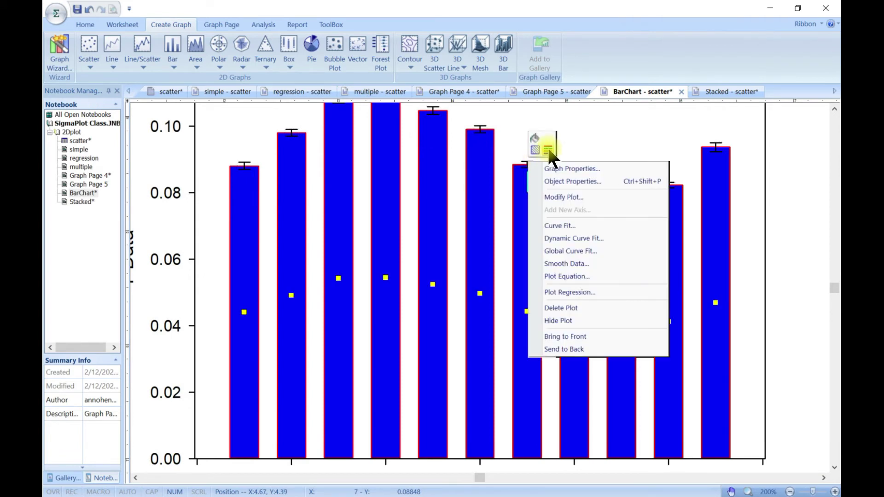
left_click(548, 149)
left_click(525, 172)
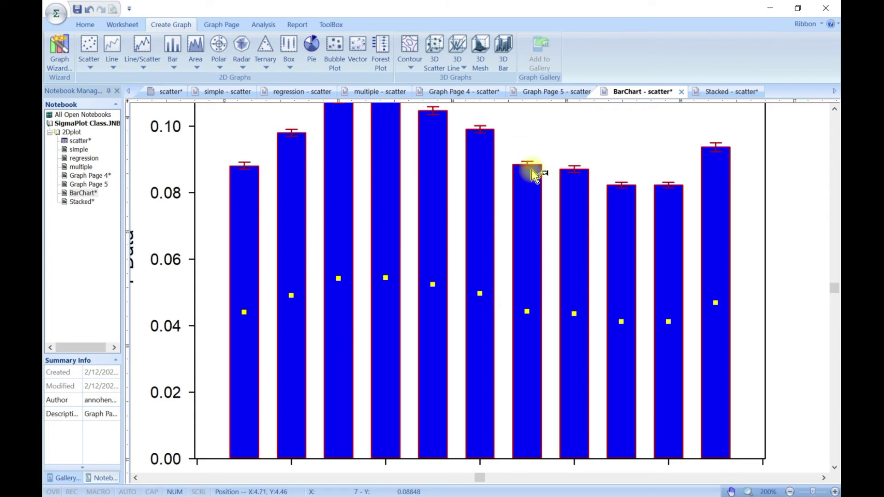
- Apply a diagonal hatch fill pattern to only the bar at X = 7
right_click(532, 170)
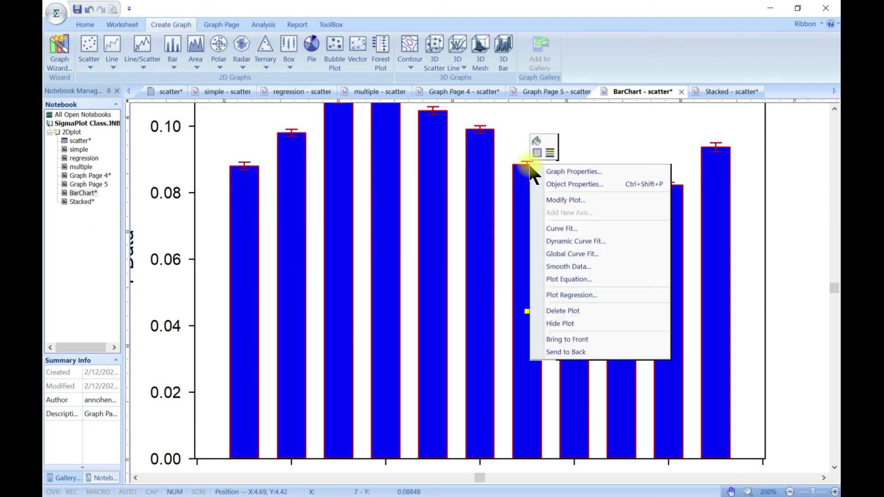
left_click(539, 154)
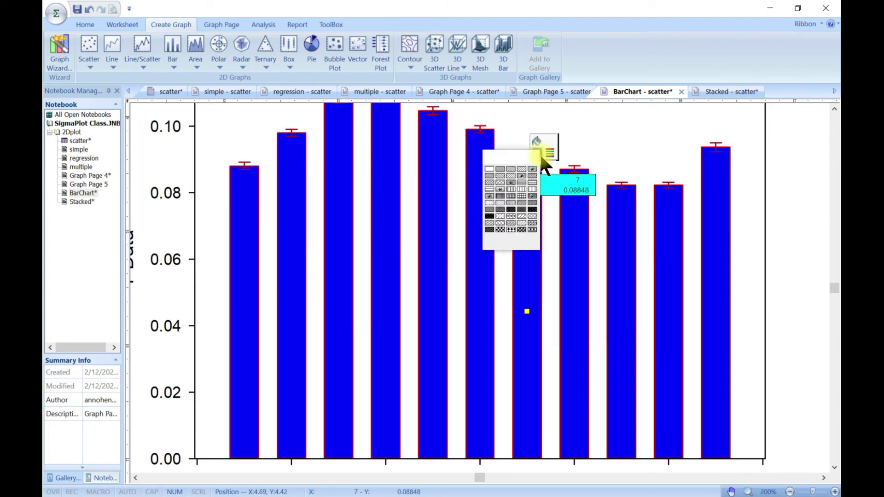
left_click(512, 174)
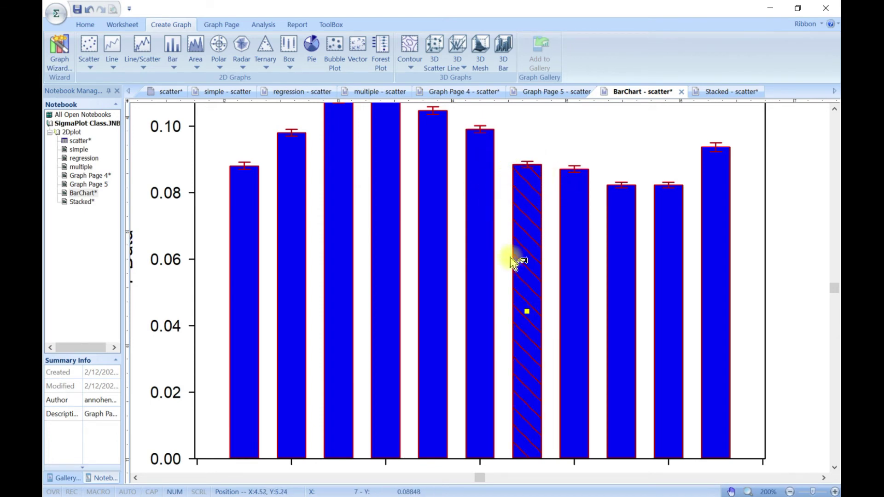
scroll(518, 262, "down", 2)
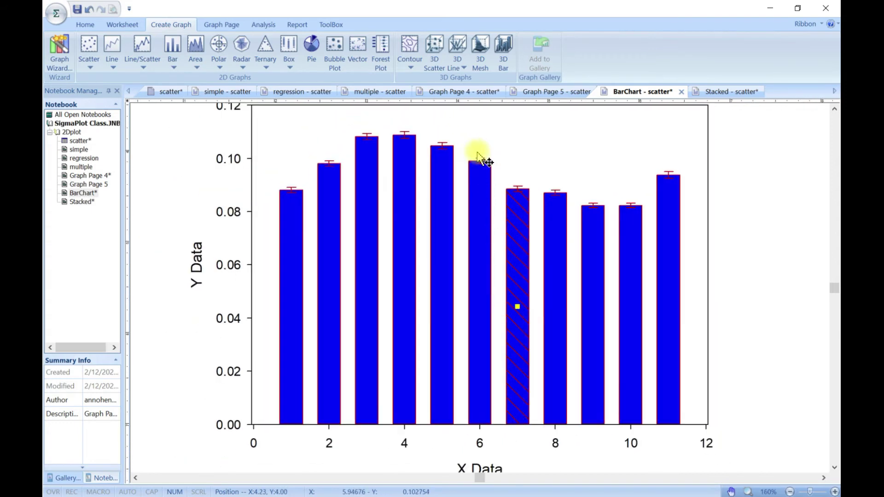
scroll(480, 223, "down", 3)
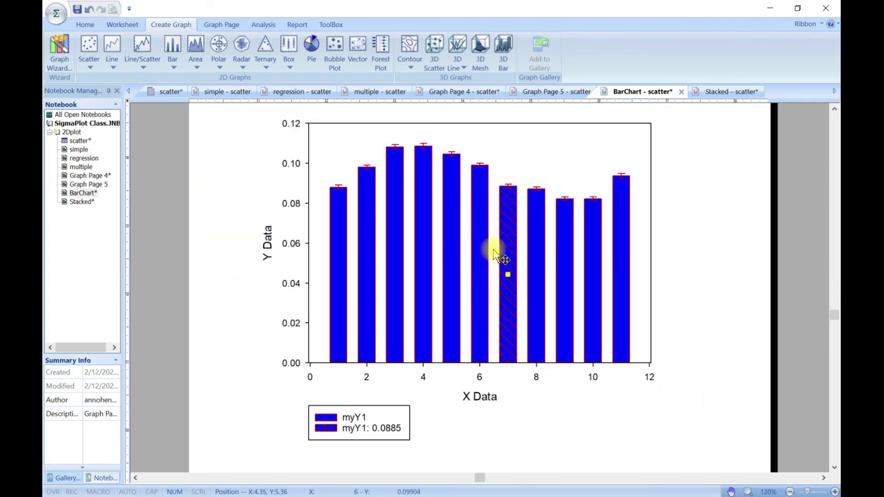
mouse_move(430, 253)
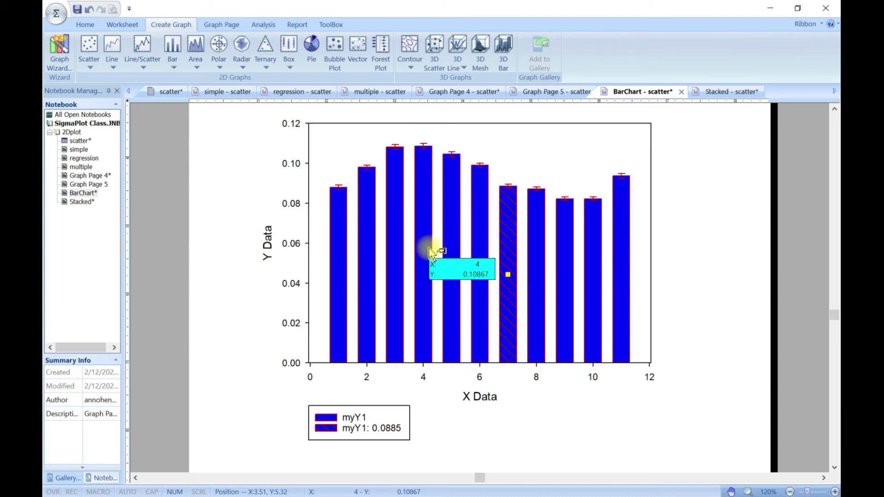
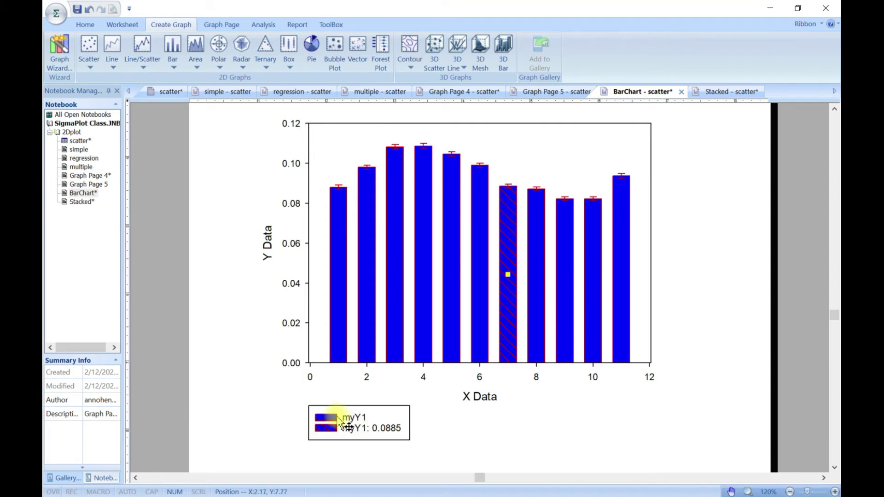
- Delete the chart and set up a grouped vertical error-bar chart with Worksheet Columns as symbol values and the X Many Y data format
left_click(524, 147)
key("Delete")
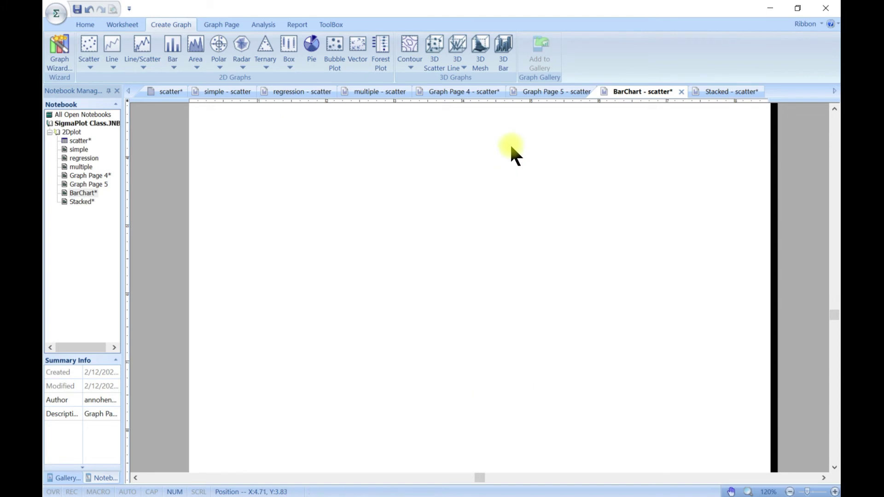
left_click(170, 63)
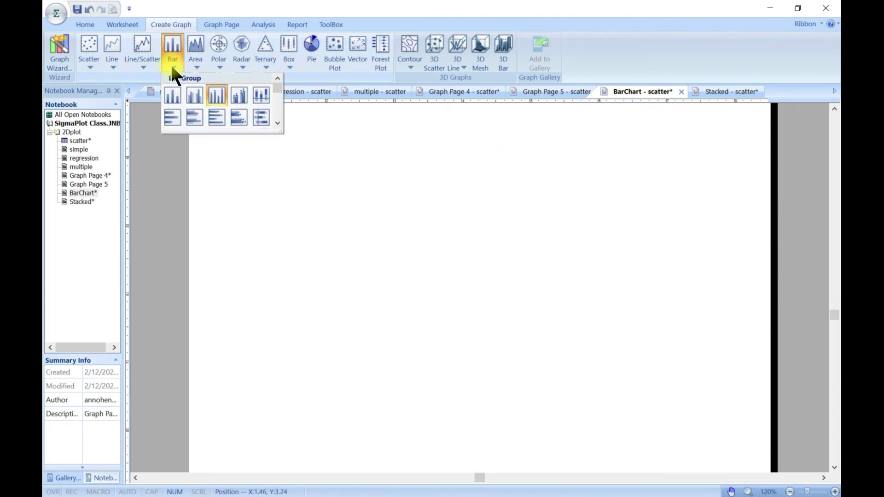
left_click(238, 95)
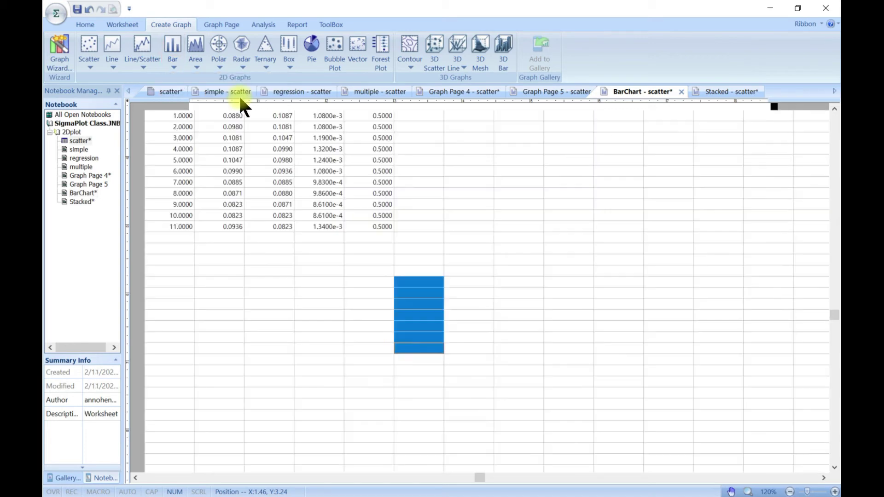
left_click_drag(351, 356, 338, 209)
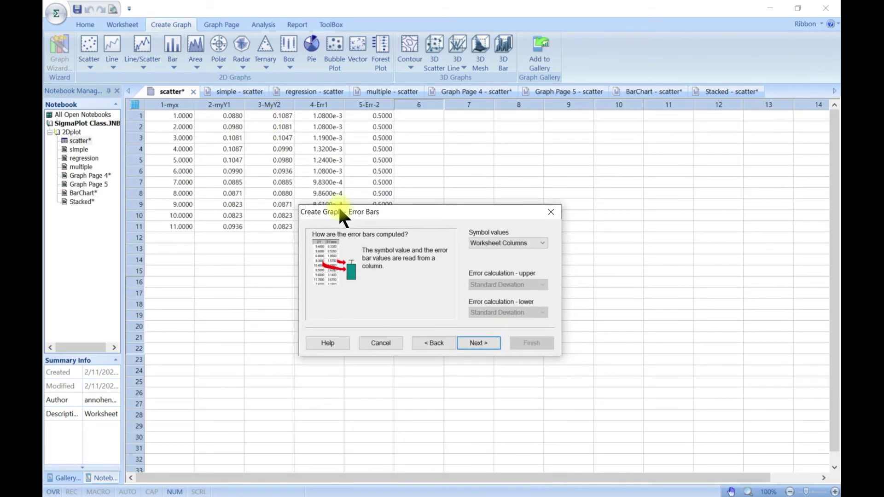
left_click(482, 342)
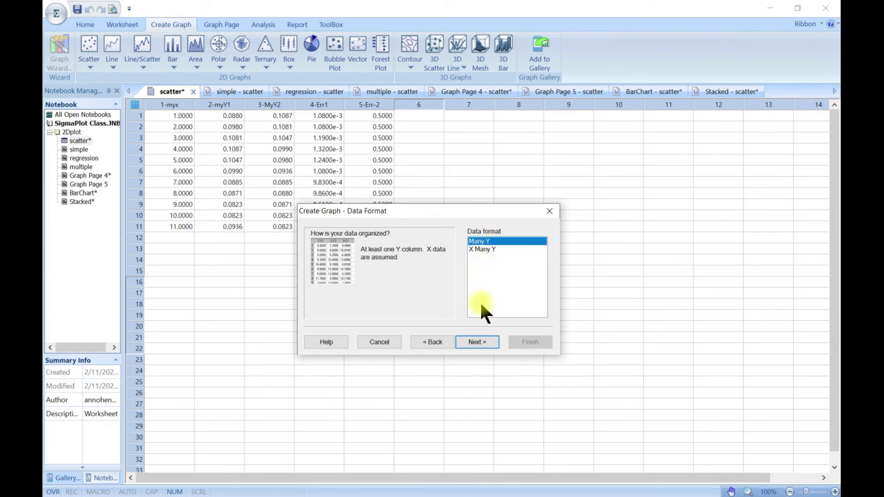
left_click(484, 249)
left_click(482, 340)
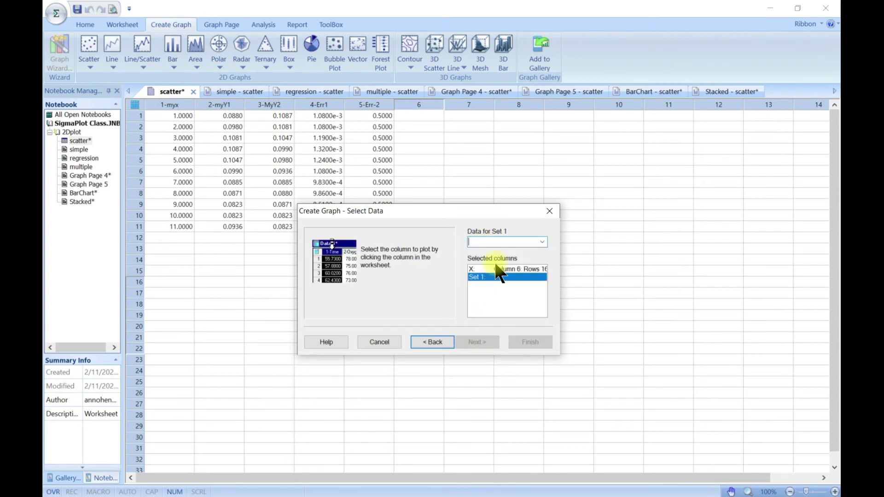
- Assign 1-myx to X, 2-myY1 to Set 1 and 4-Err1 to Error 1
left_click(542, 241)
left_click(500, 250)
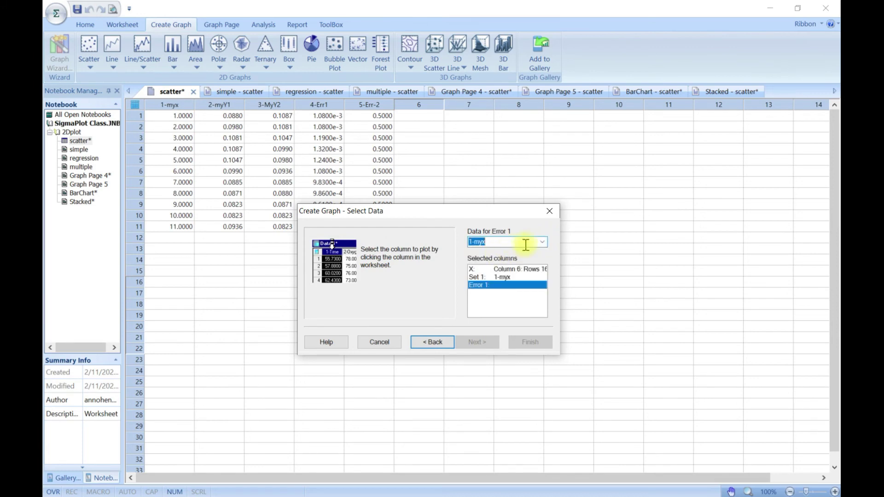
left_click(509, 268)
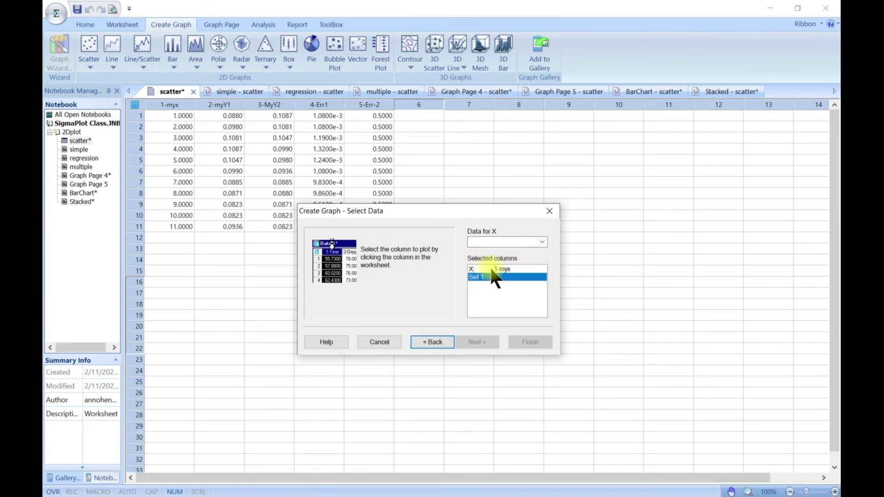
left_click(541, 240)
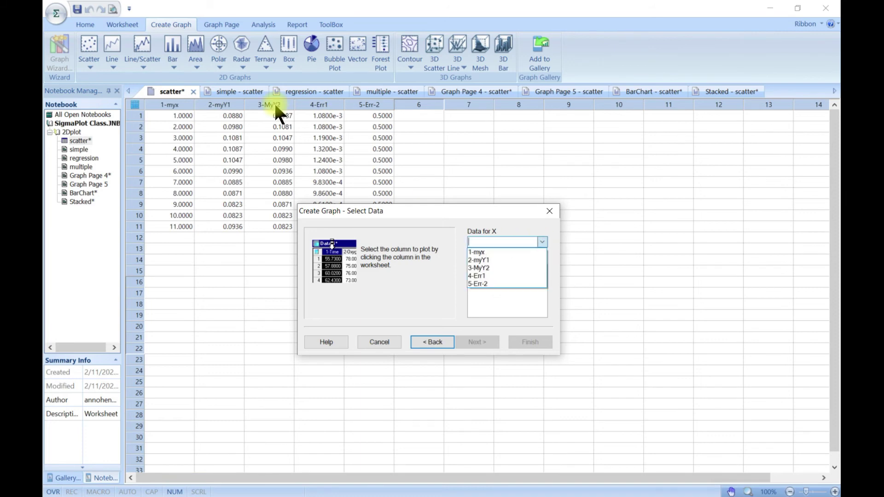
left_click(485, 260)
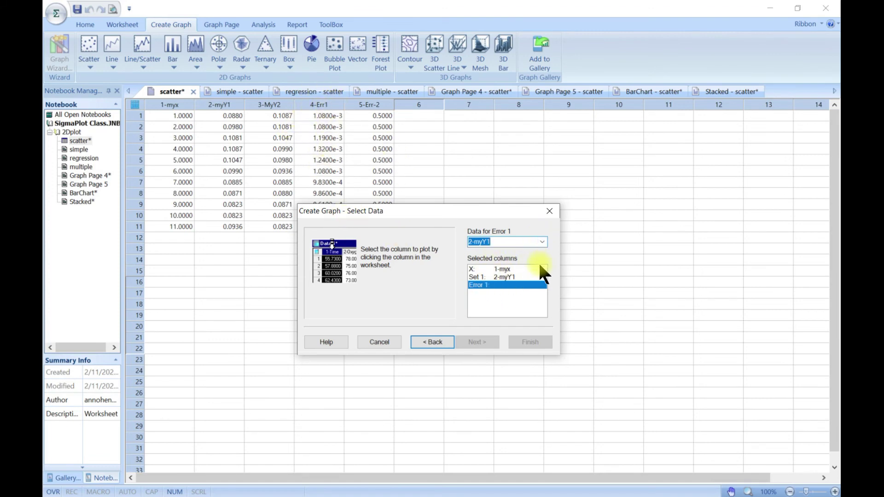
left_click(543, 241)
left_click(519, 275)
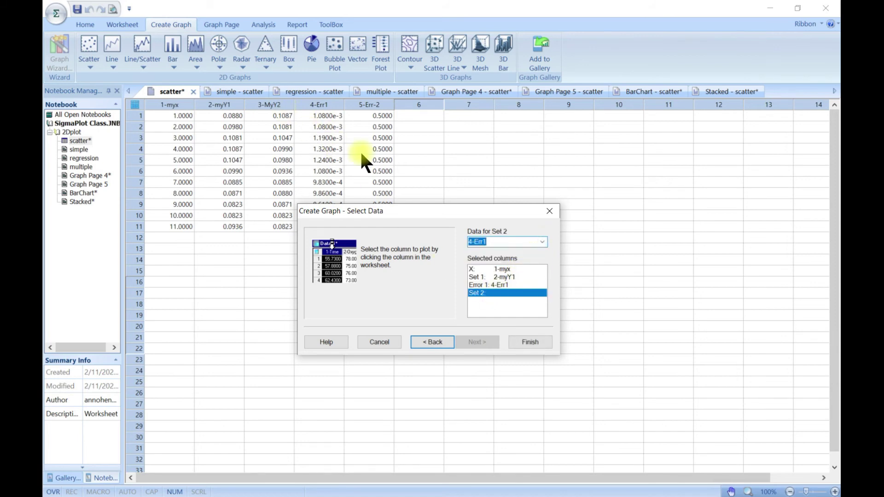
- Assign 3-MyY2 to Set 2 with 4-Err1 as Error 2, and finish creating the graph
left_click(542, 241)
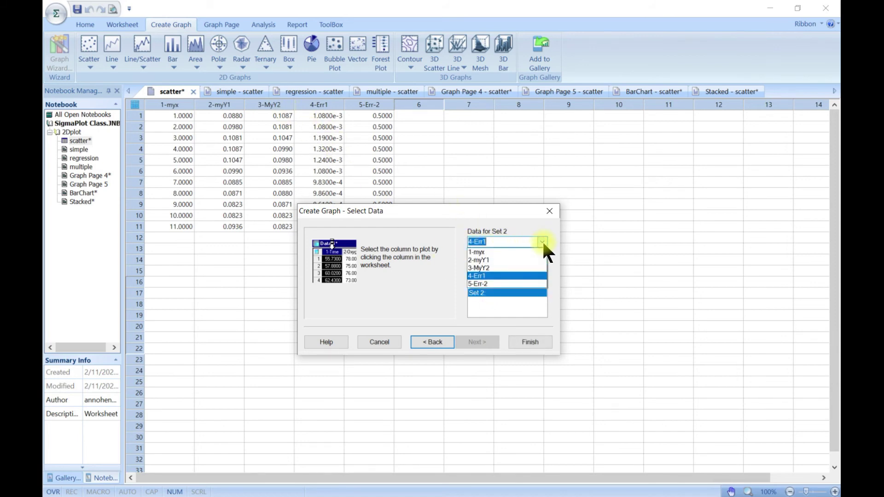
left_click(522, 268)
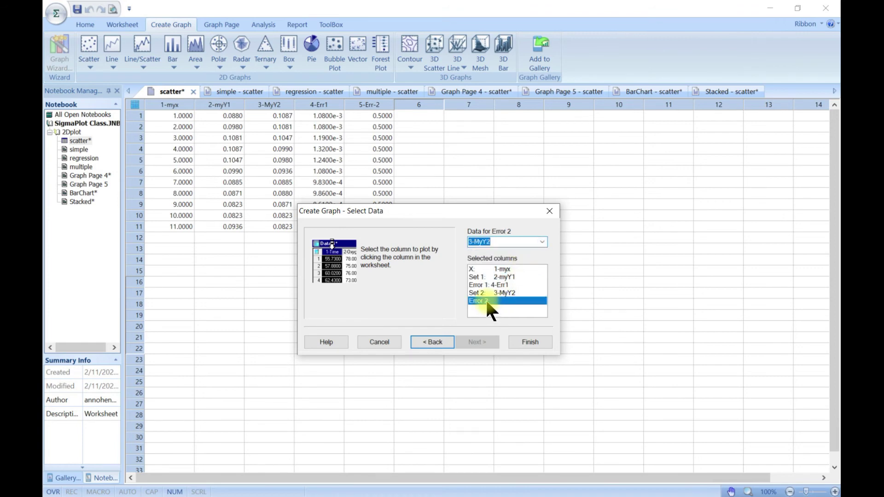
left_click(542, 242)
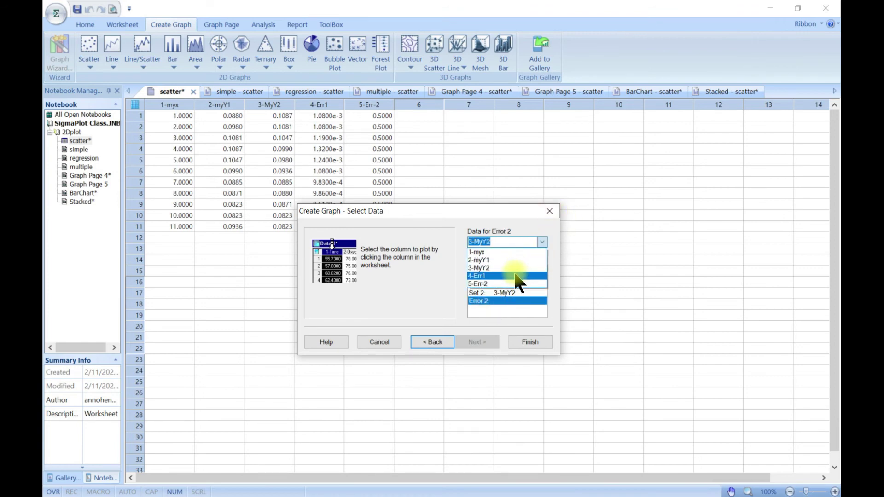
left_click(512, 275)
left_click(530, 343)
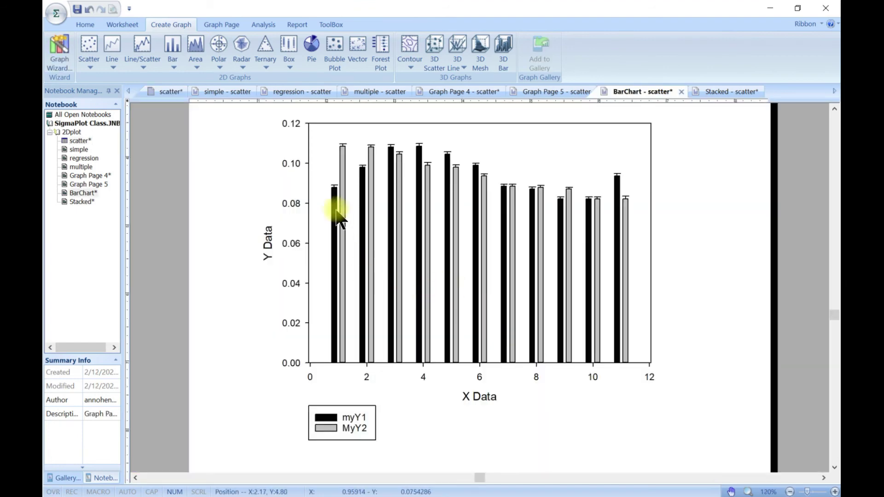
- Inspect the error bars of both groups up close, and delete the grouped error-bar chart from the page
scroll(352, 247, "up", 2)
scroll(352, 252, "up", 4)
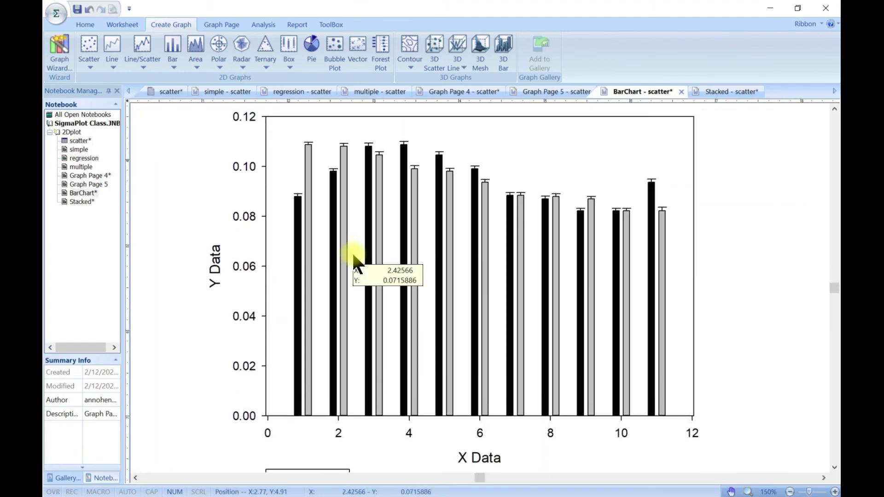
scroll(349, 255, "up", 1)
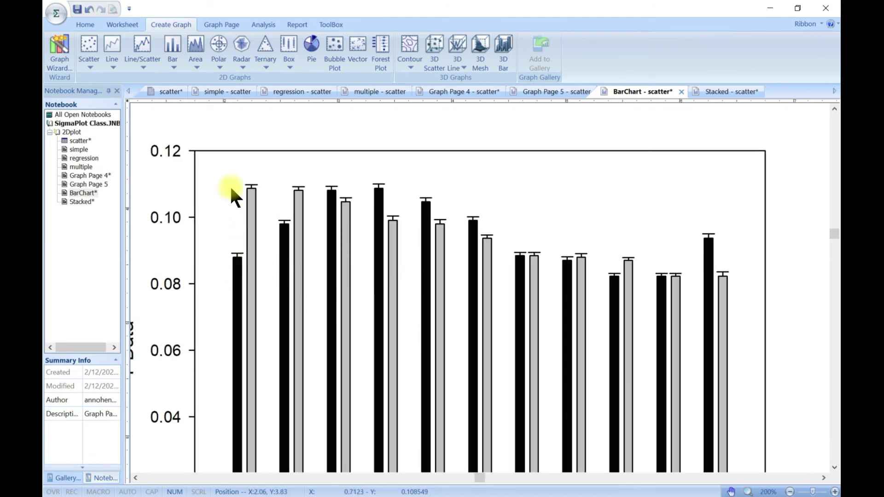
scroll(260, 218, "down", 4)
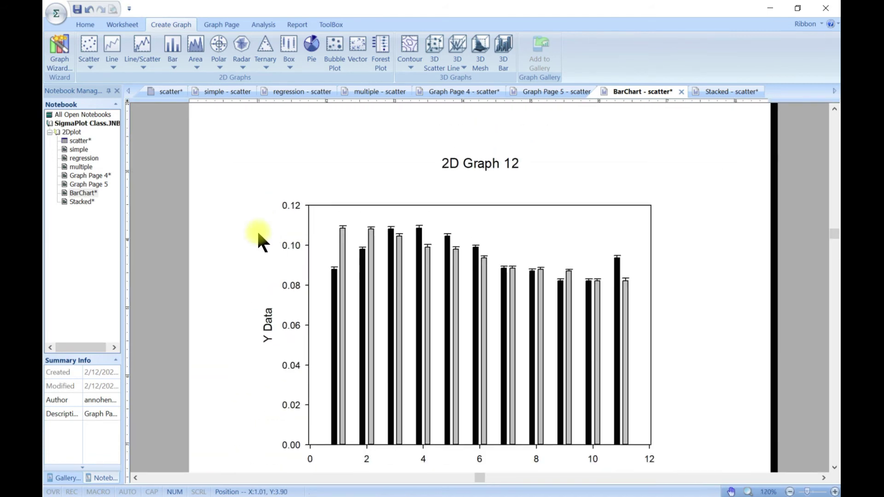
scroll(259, 231, "down", 1)
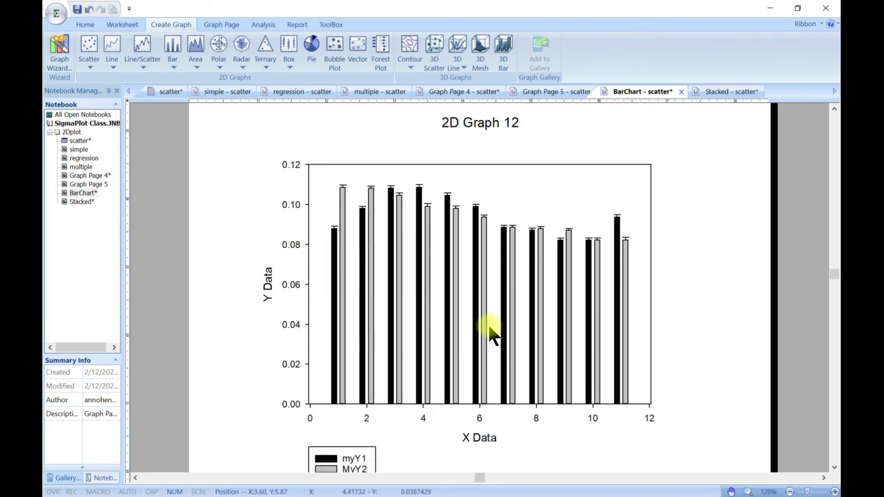
left_click(559, 202)
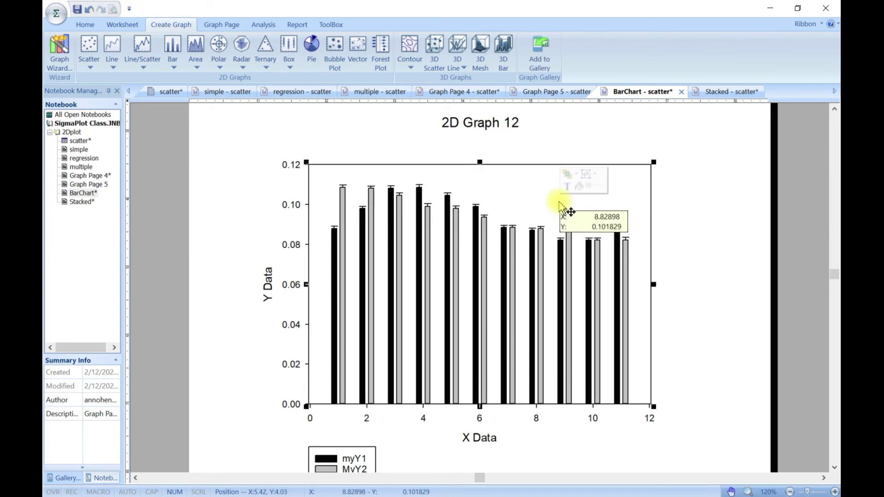
key("Delete")
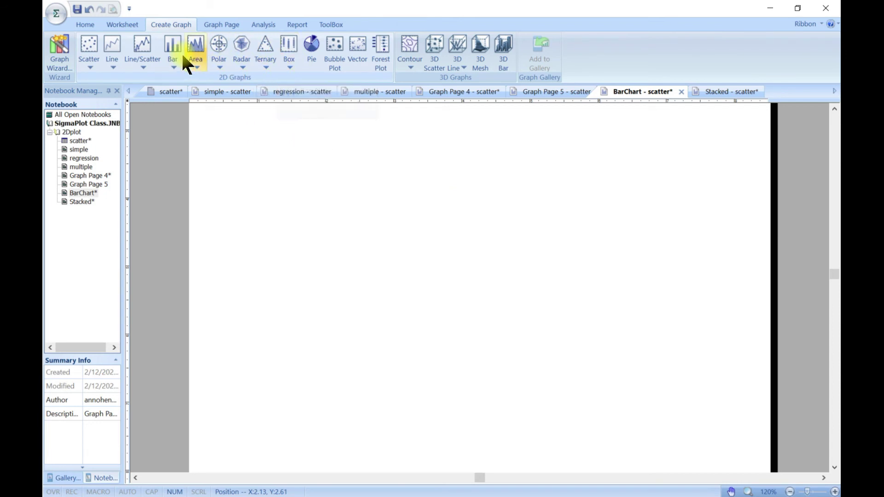
- Set up a stacked vertical bar chart using the X Many Y data format
left_click(137, 64)
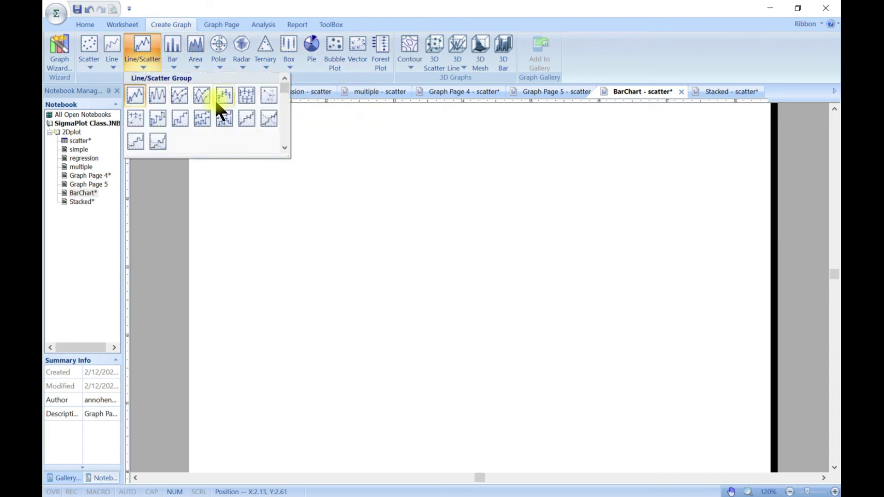
left_click(169, 67)
left_click(168, 67)
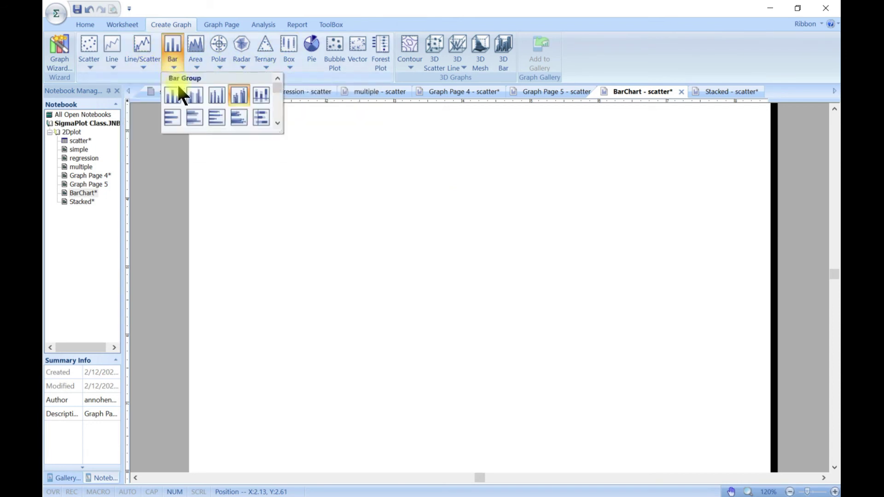
left_click(264, 95)
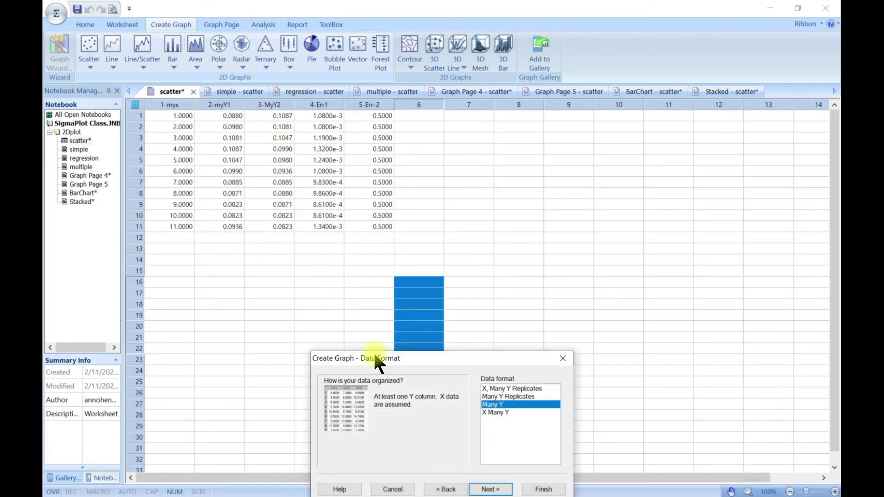
left_click_drag(374, 364, 399, 240)
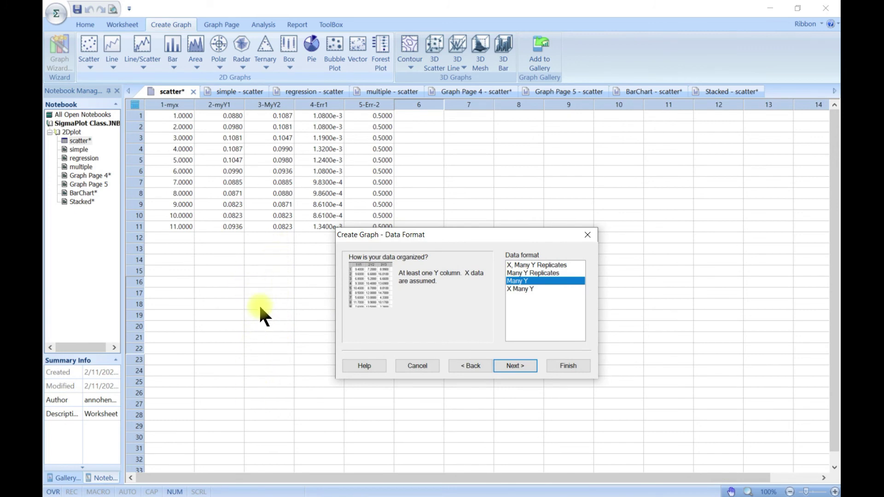
left_click(527, 289)
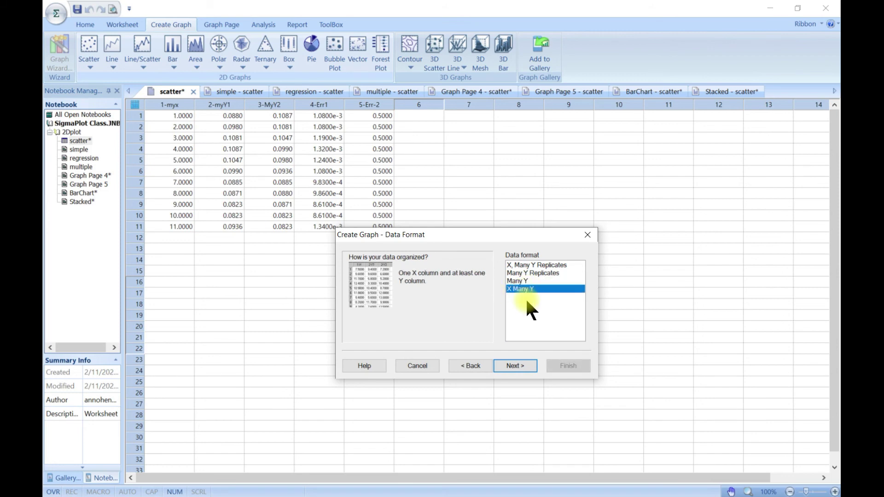
left_click(523, 365)
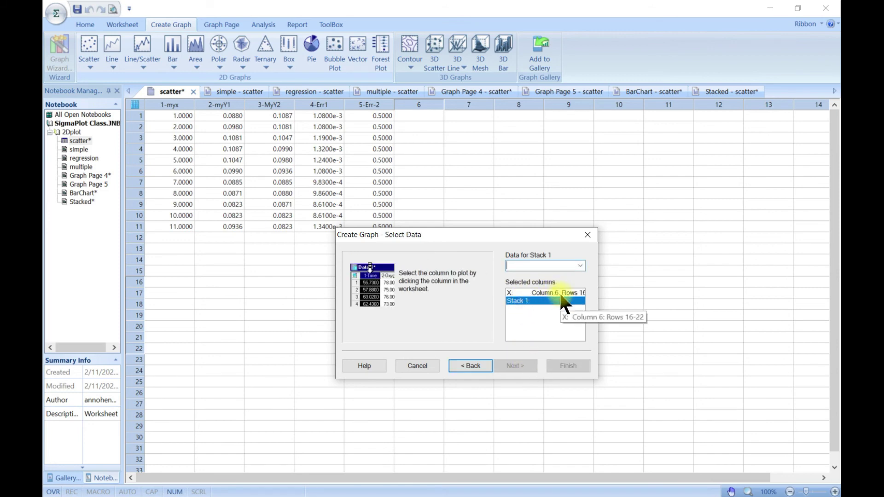
- Assign 1-myx to X, 2-myY1 to Stack 1 and 3-MyY2 to Stack 2, and finish creating the graph
left_click(579, 266)
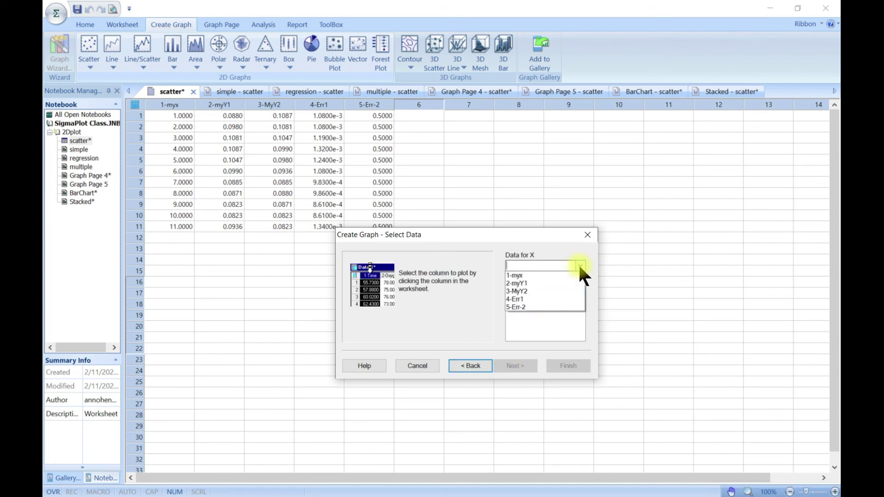
left_click(554, 275)
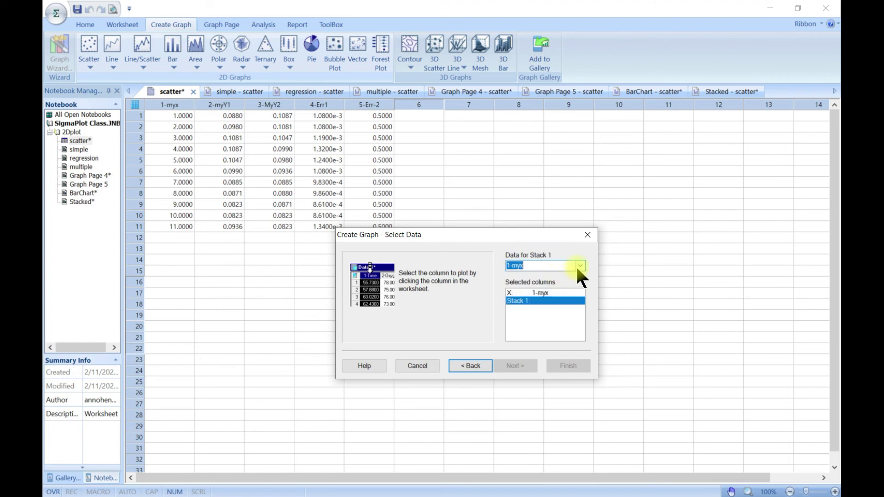
left_click(579, 266)
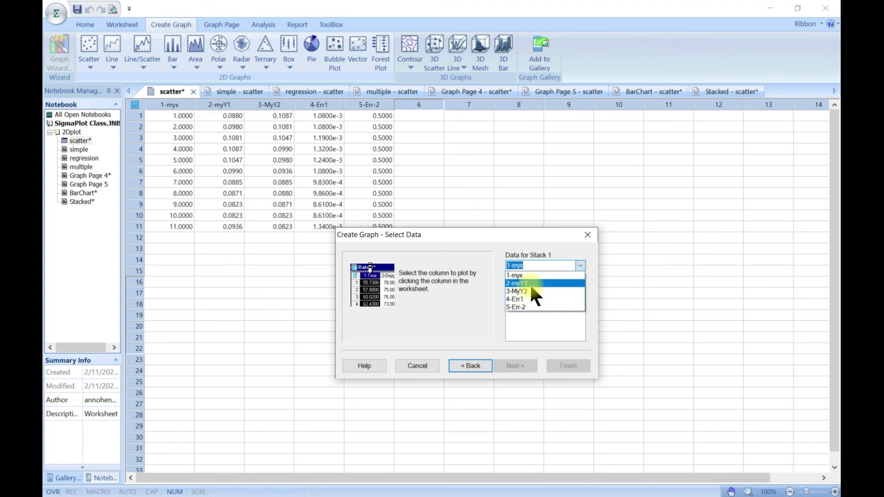
left_click(530, 284)
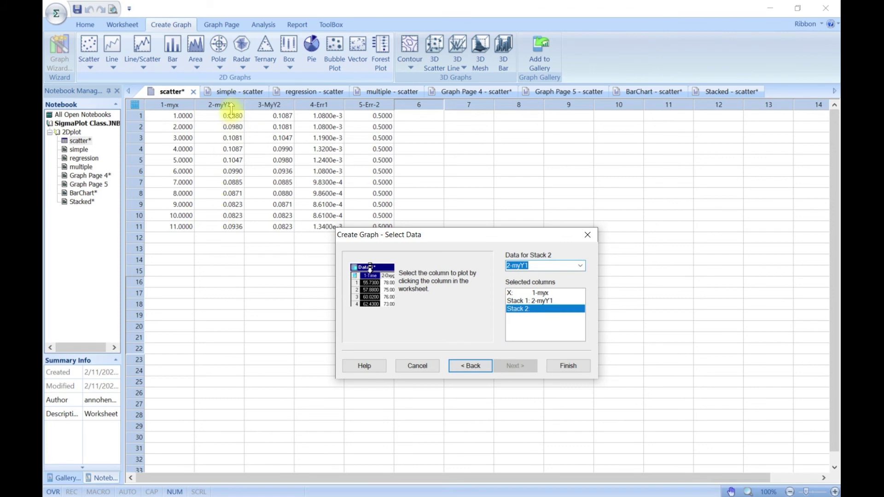
left_click(579, 266)
left_click(532, 291)
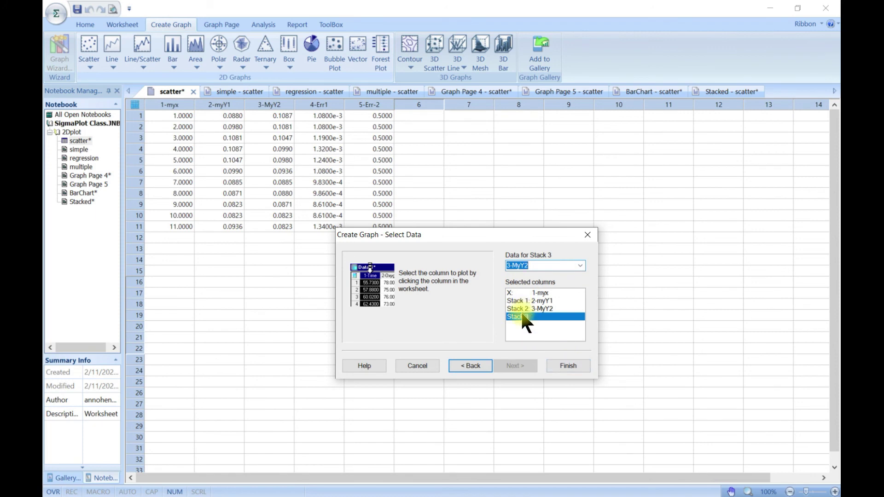
left_click(578, 366)
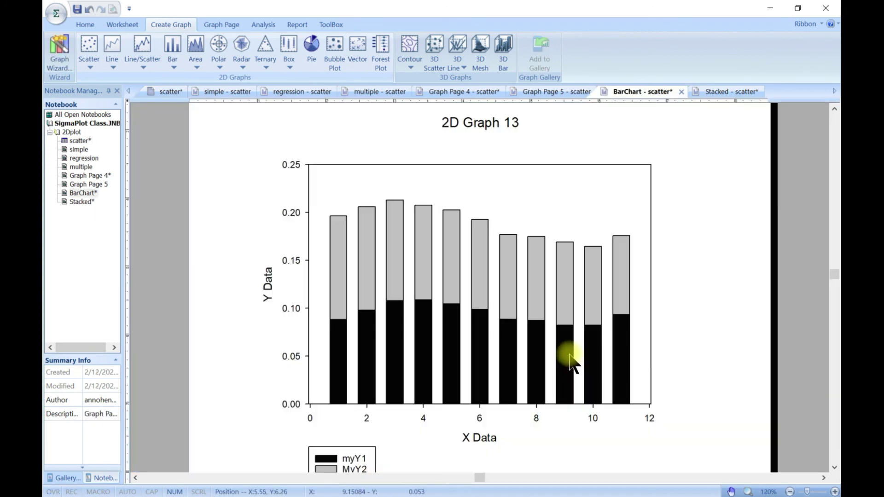
mouse_move(346, 340)
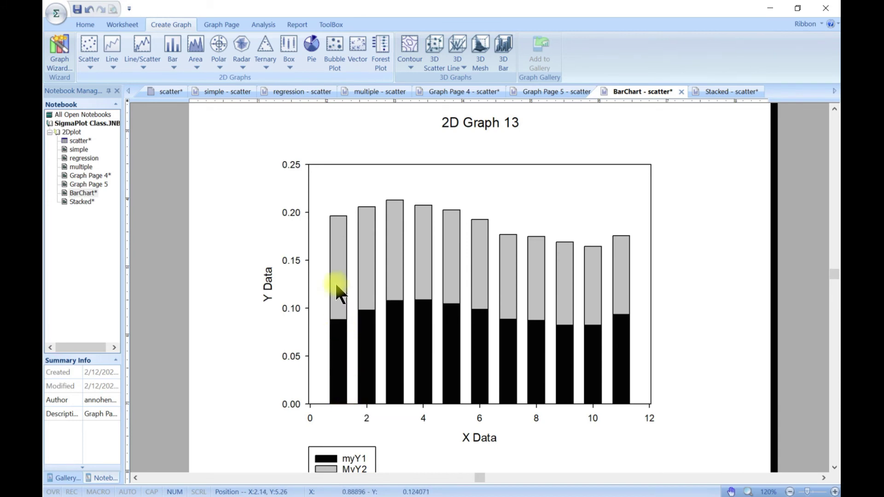
scroll(416, 374, "down", 2)
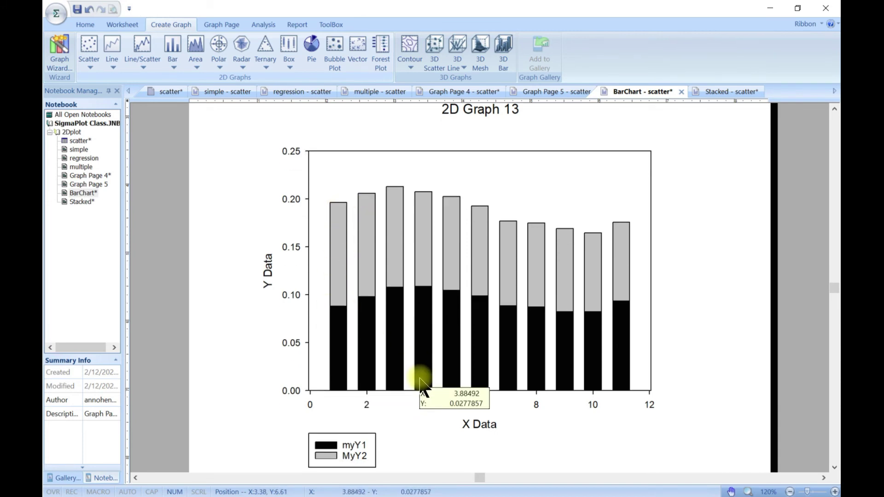
double_click(463, 174)
left_click_drag(217, 52, 265, 52)
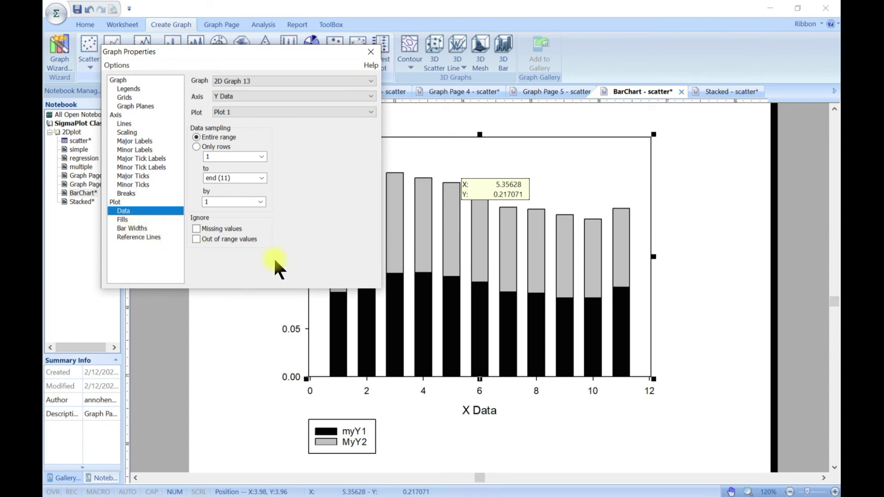
left_click(370, 52)
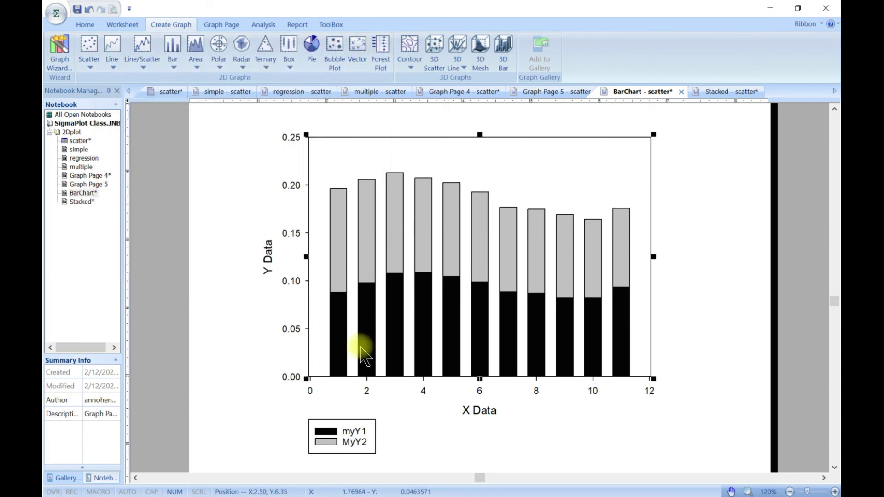
- Fill the myY1 segment of the first stacked bar with red
left_click(341, 352)
right_click(341, 349)
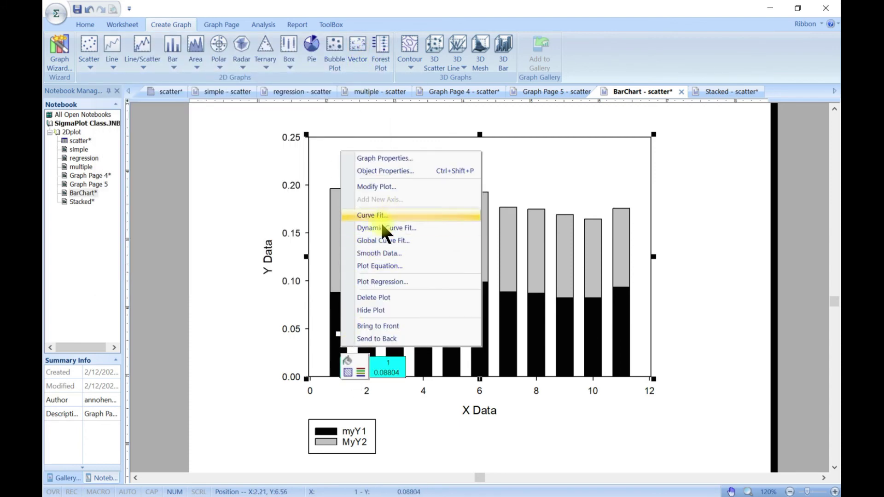
left_click(350, 360)
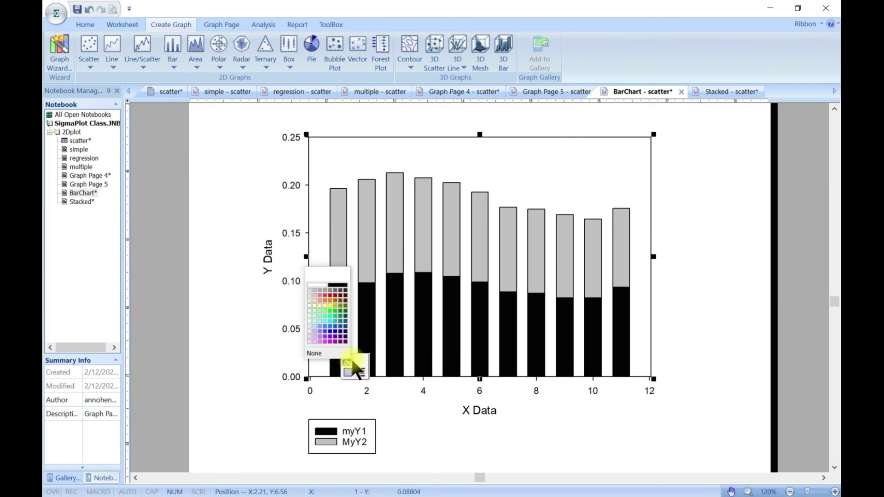
left_click(325, 296)
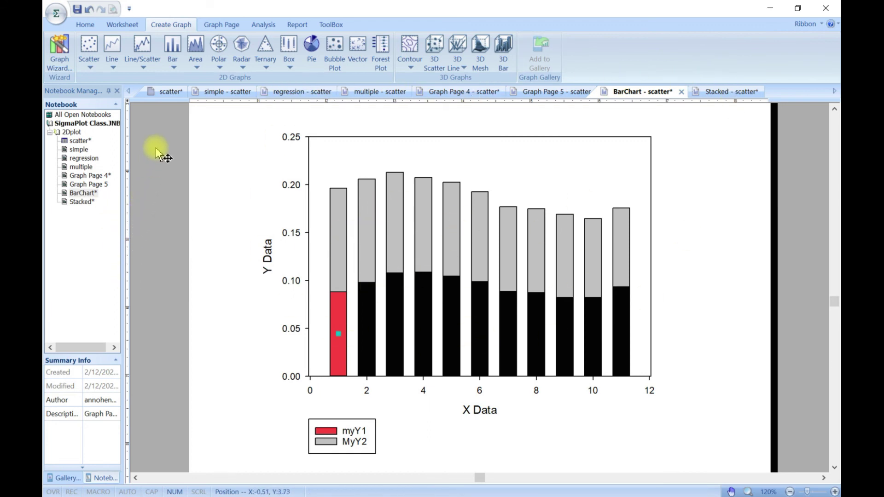
- Delete the stacked bar chart from the BarChart page
left_click(173, 59)
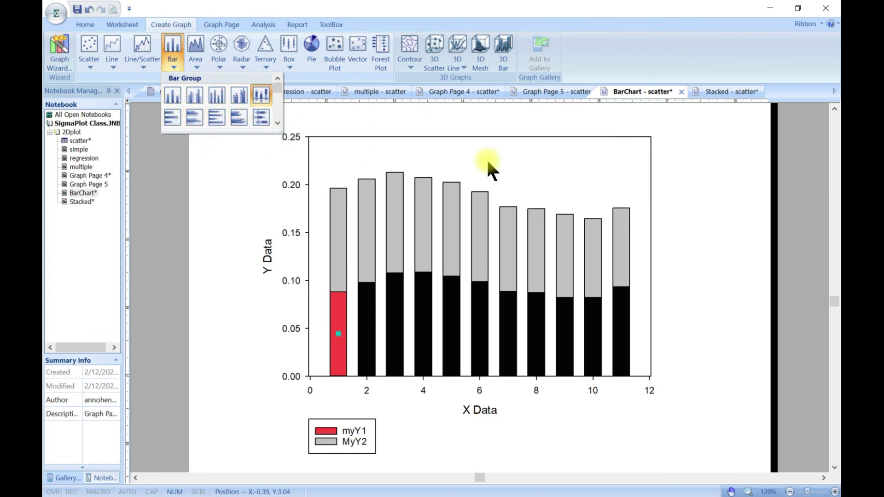
left_click(500, 172)
key("Delete")
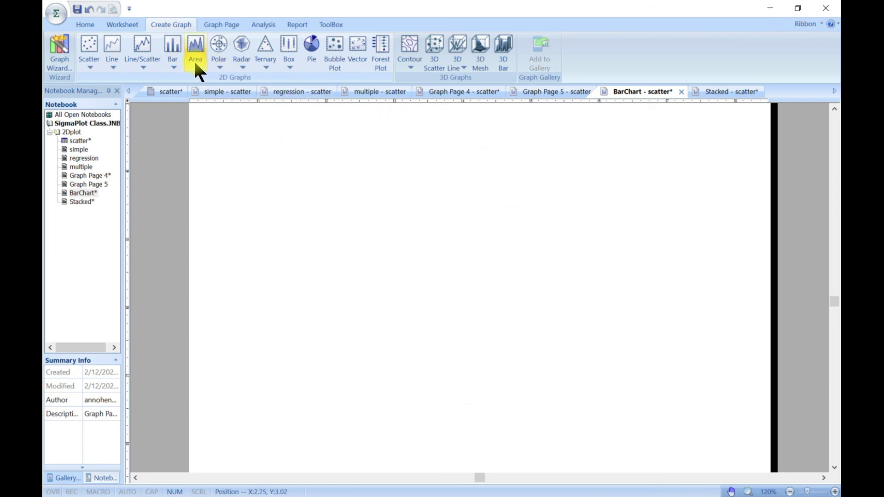
- Set up a simple horizontal bar chart using the YX Pair data format
left_click(173, 67)
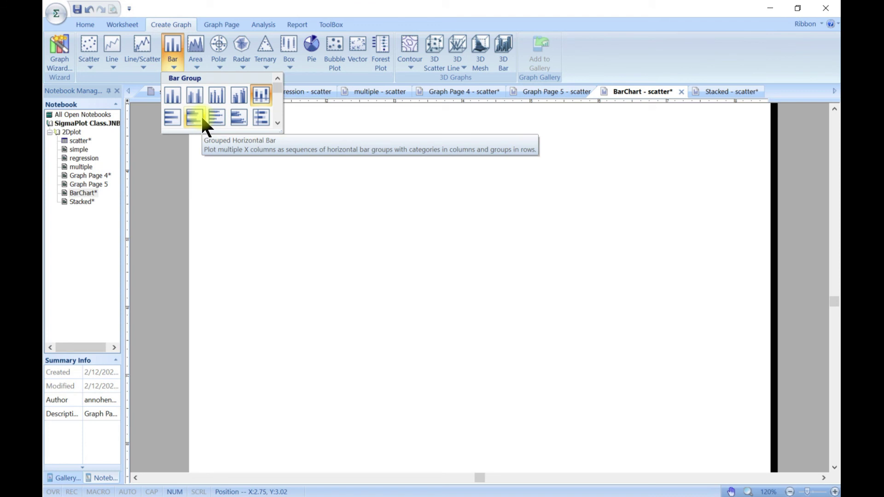
left_click(172, 118)
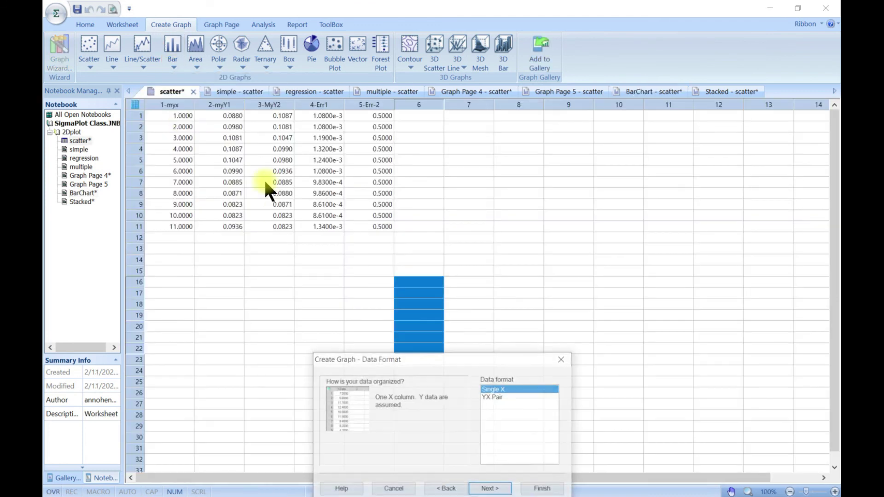
left_click_drag(396, 362, 349, 178)
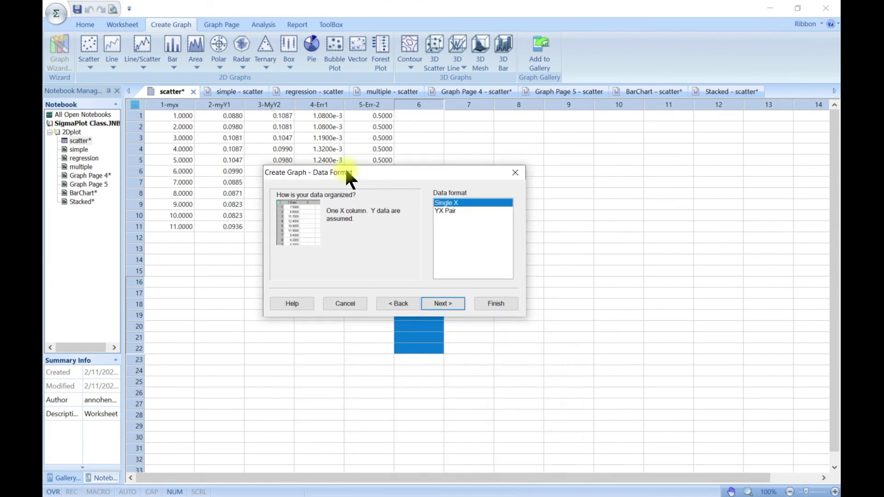
left_click(450, 211)
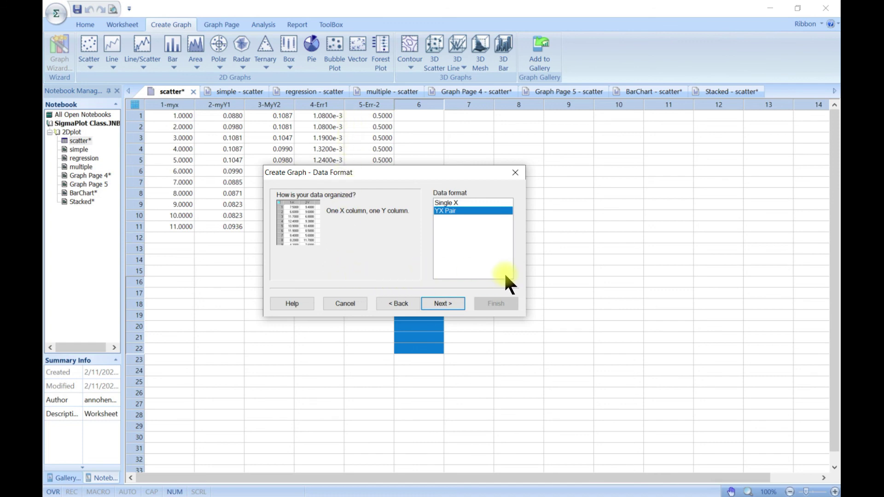
left_click(444, 305)
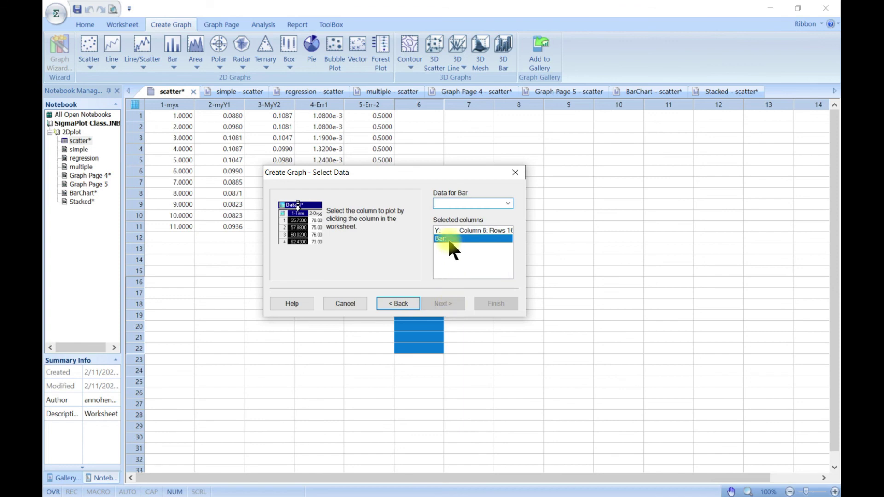
- Assign 1-myx to Y and 2-myY1 to Bar, and finish creating the horizontal bar chart
double_click(480, 230)
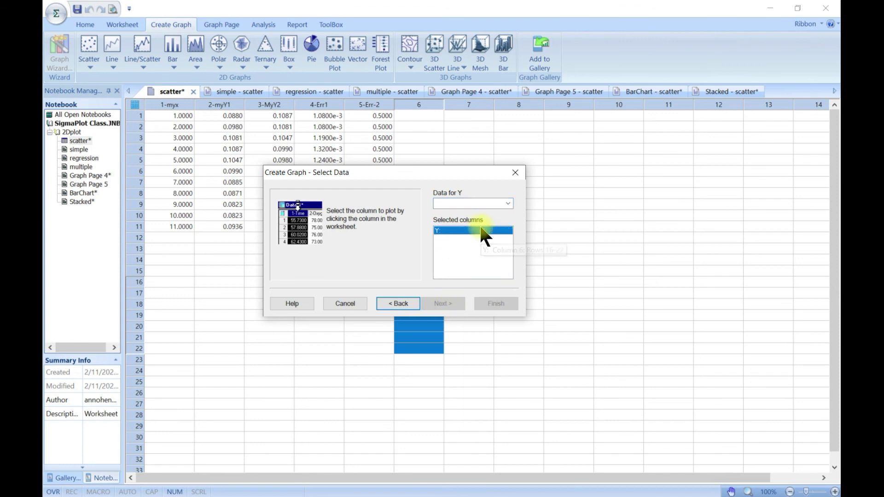
left_click(507, 203)
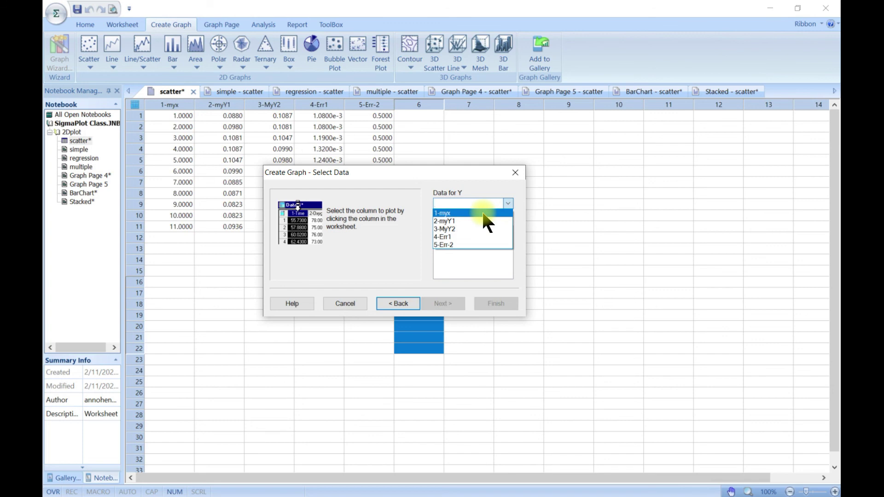
left_click(481, 212)
left_click(509, 204)
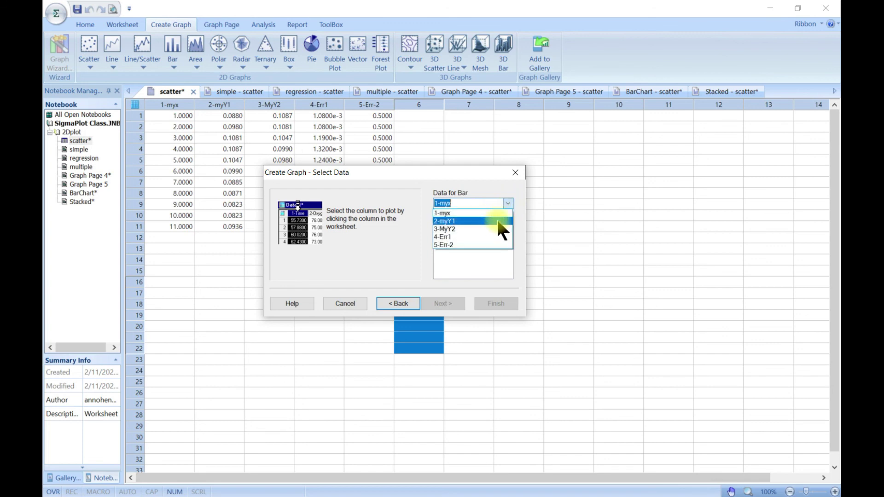
left_click(493, 220)
left_click(493, 302)
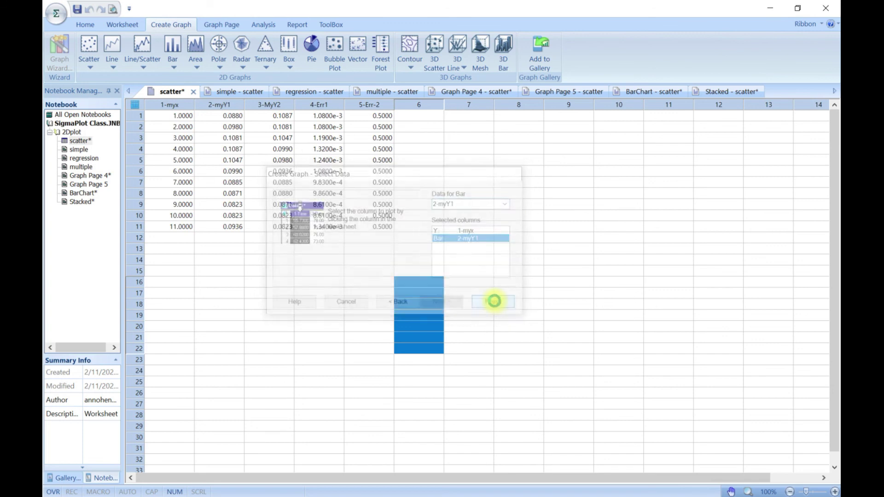